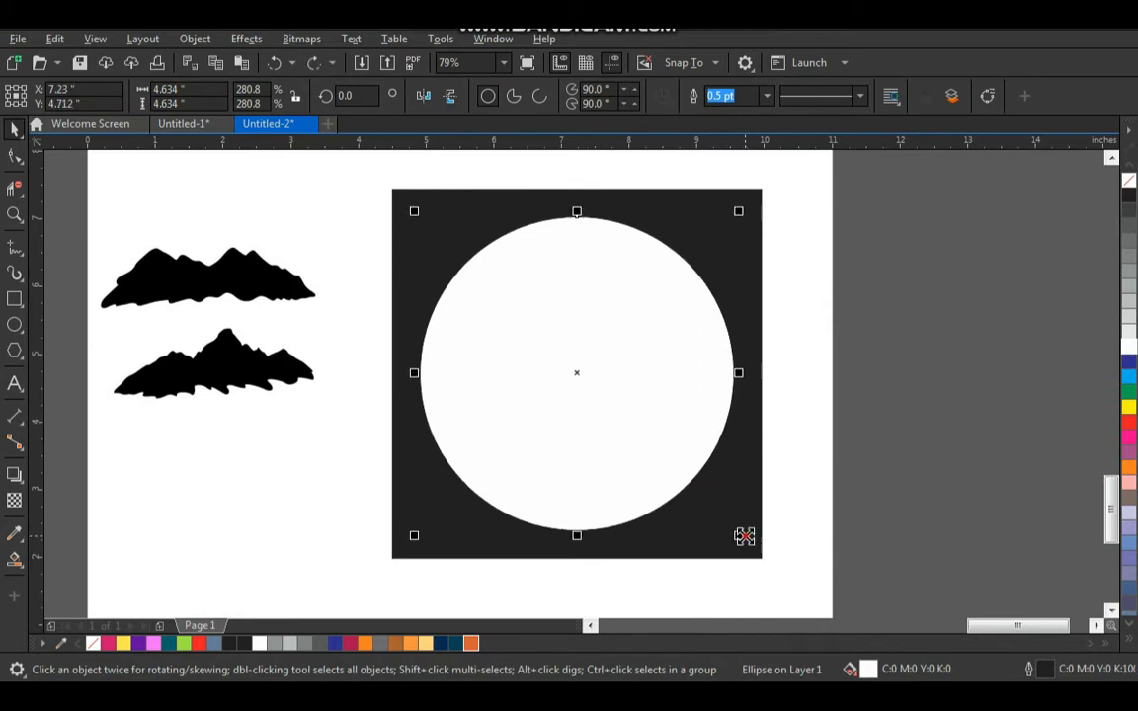
Step: Scale the white circle down to about 4.216 inches across and fill it with orange
left_click_drag(744, 536, 729, 534)
left_click(891, 399)
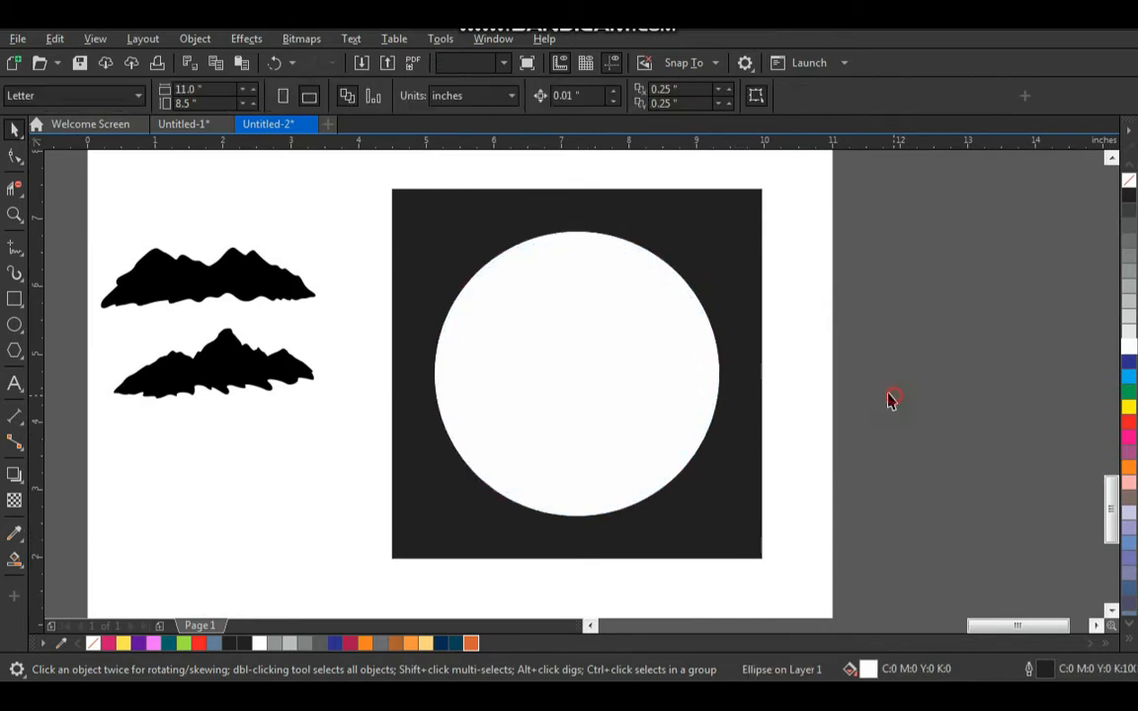
left_click(632, 391)
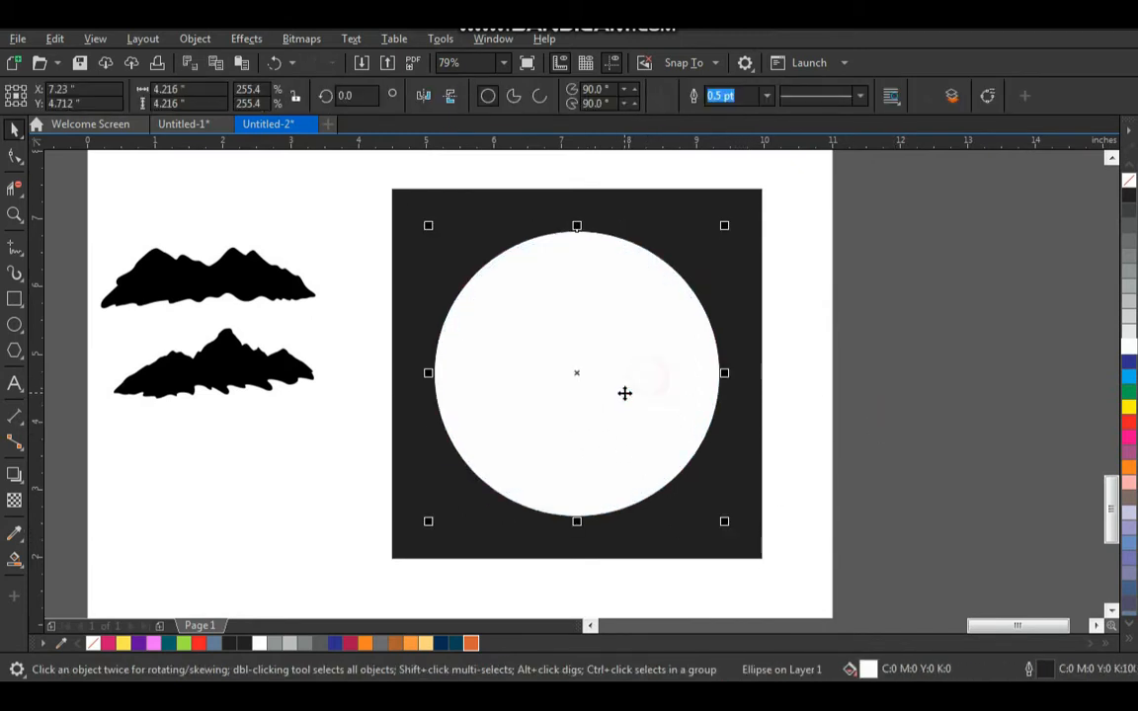
left_click(366, 643)
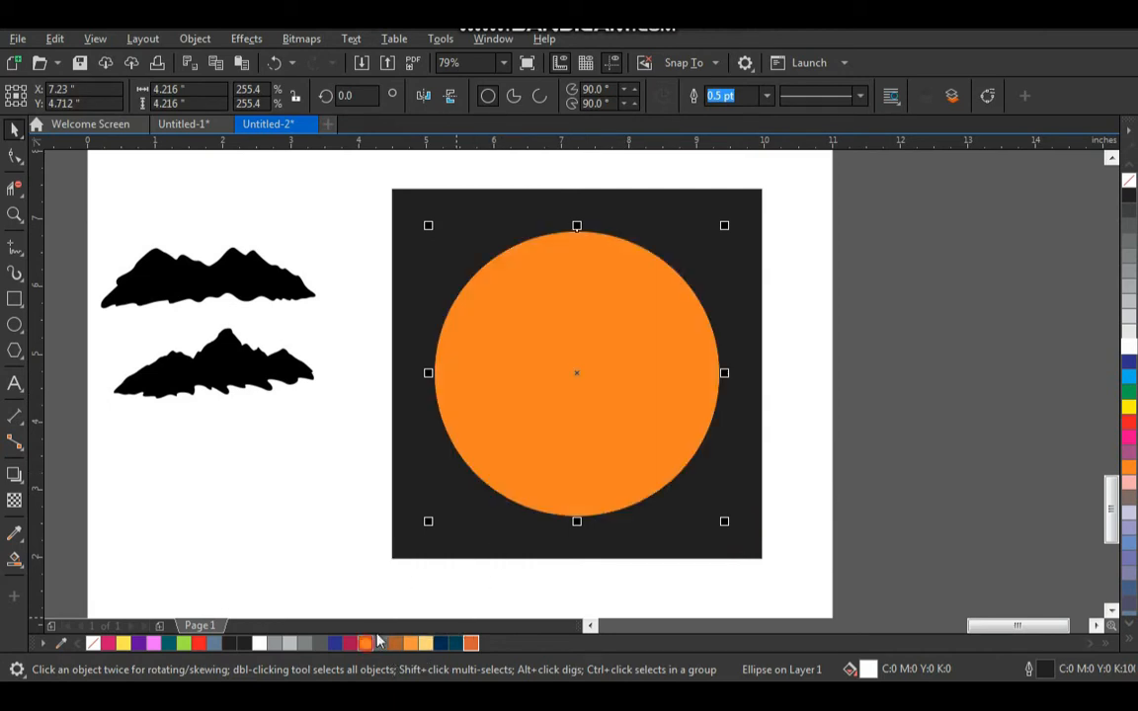
mouse_move(633, 343)
left_mouse_down()
mouse_move(649, 337)
mouse_move(632, 336)
left_mouse_up()
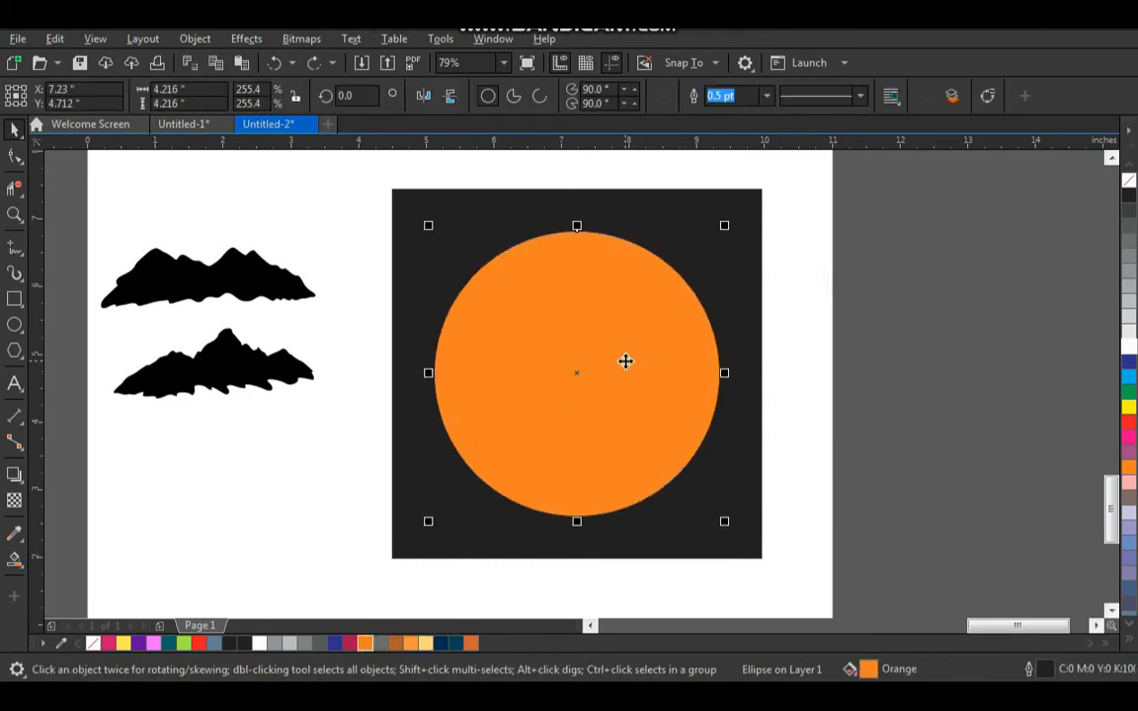
Step: Give the circle a fountain fill and add a light yellow (#FED579) colour stop at 18 %
key("F11")
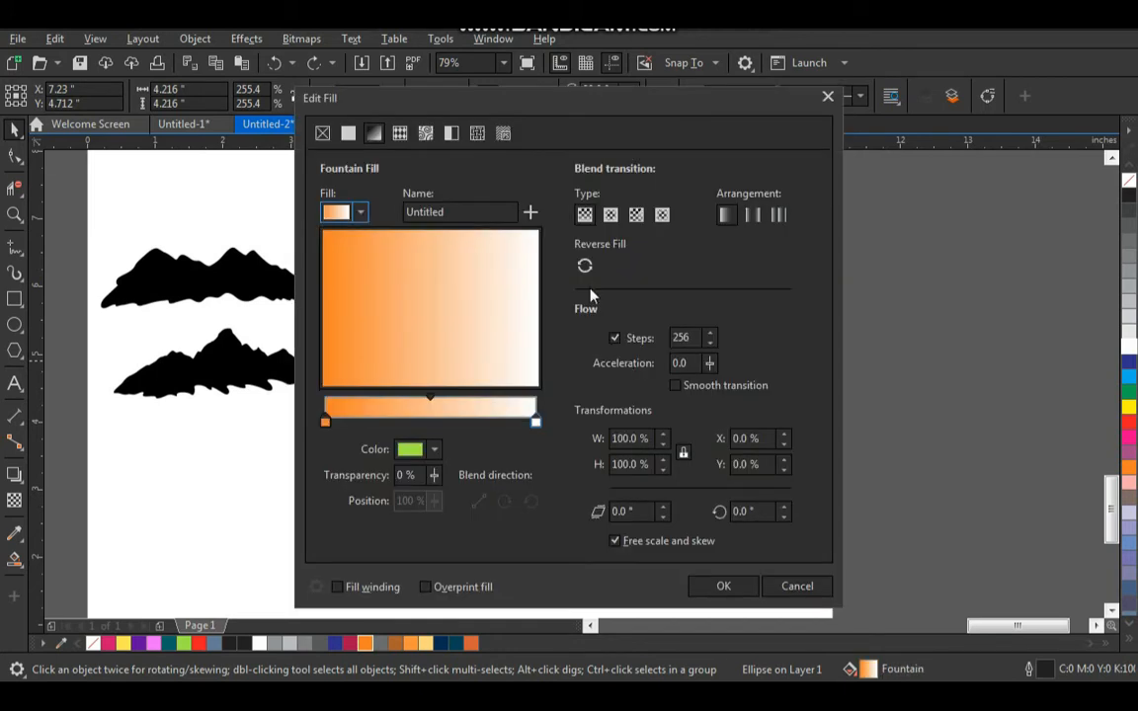
left_click_drag(477, 103, 757, 96)
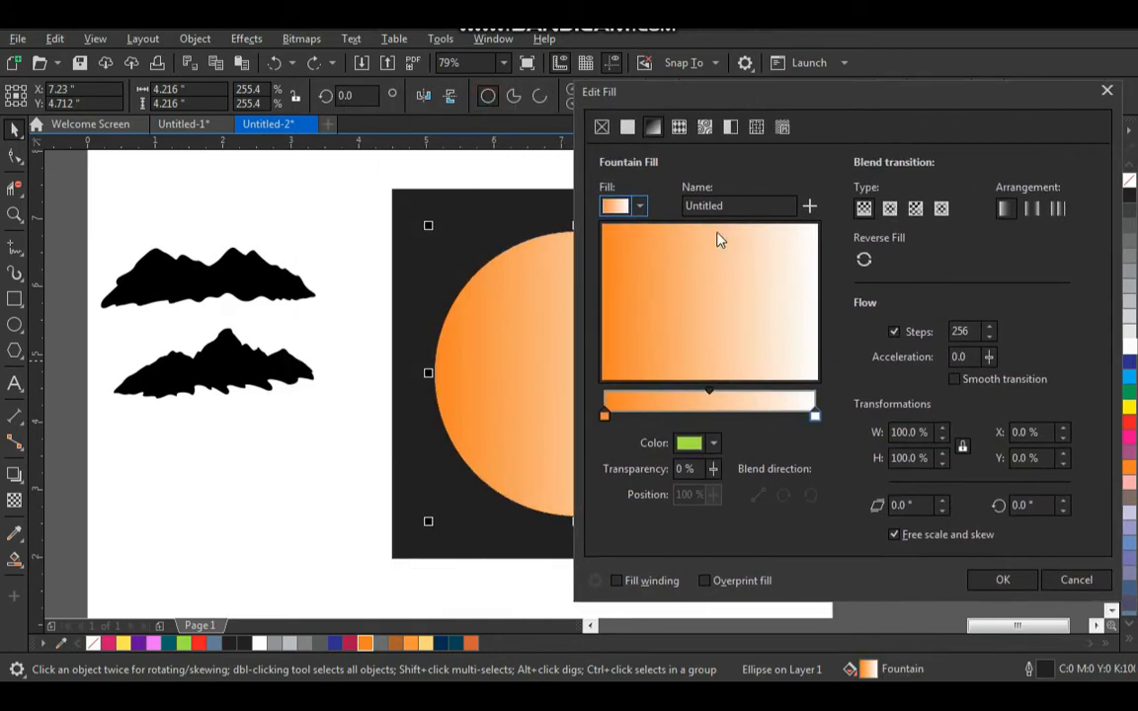
double_click(643, 415)
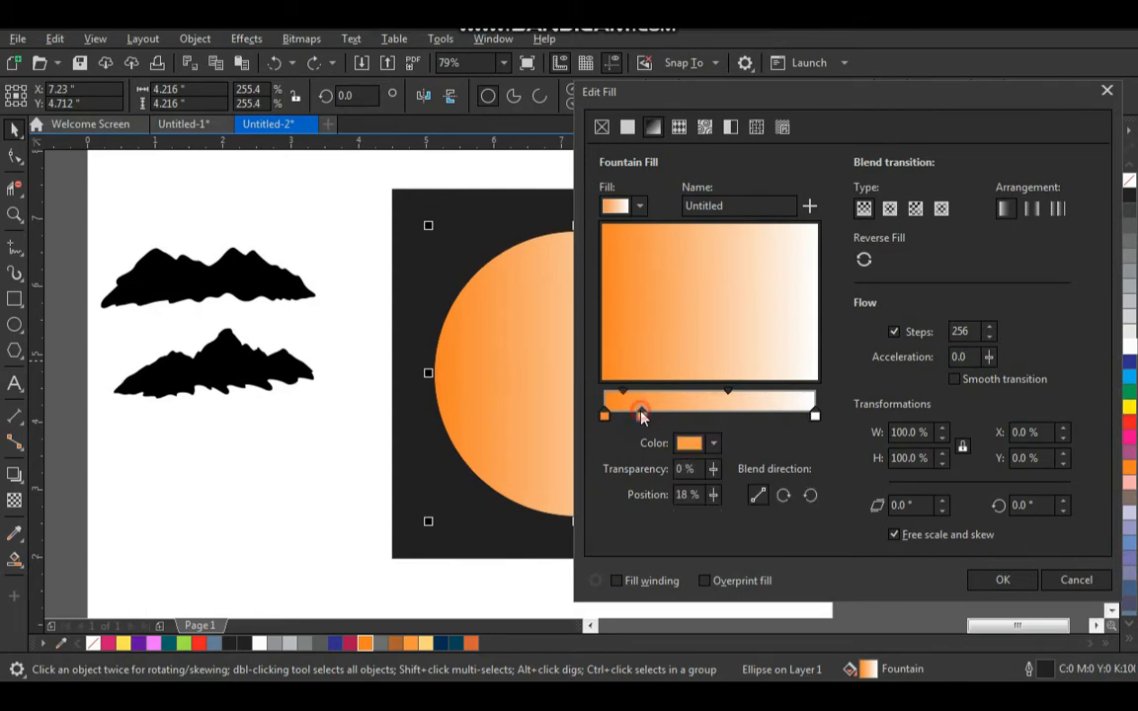
left_click(713, 445)
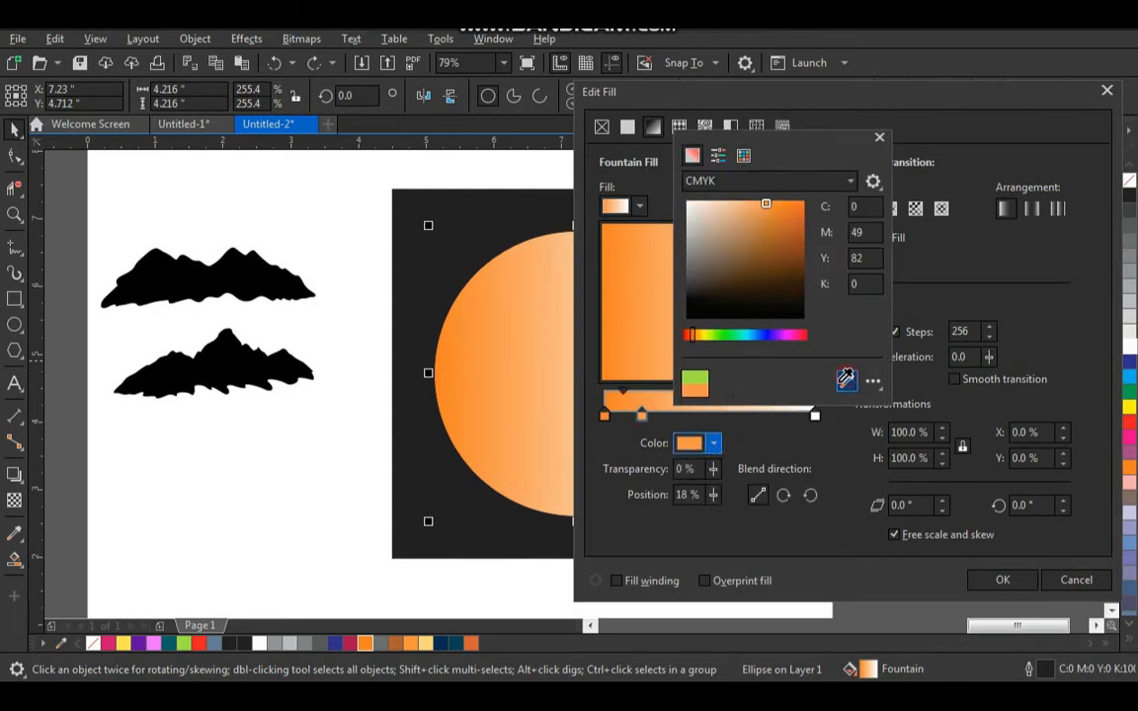
left_click(845, 378)
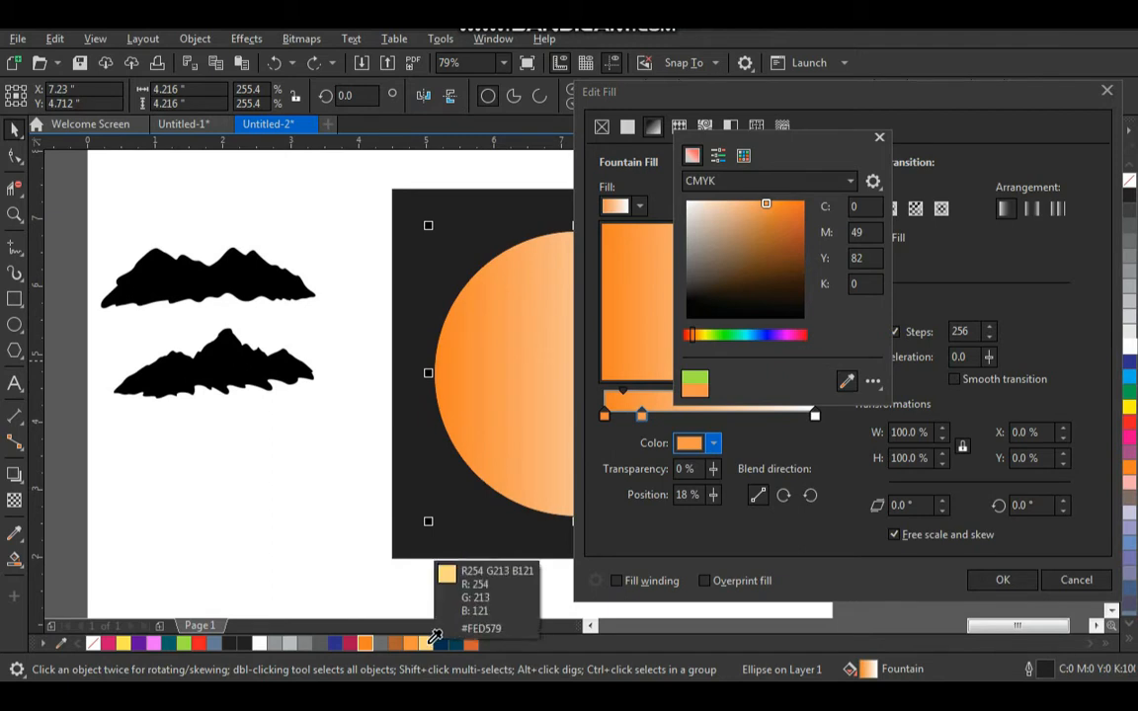
left_click(415, 647)
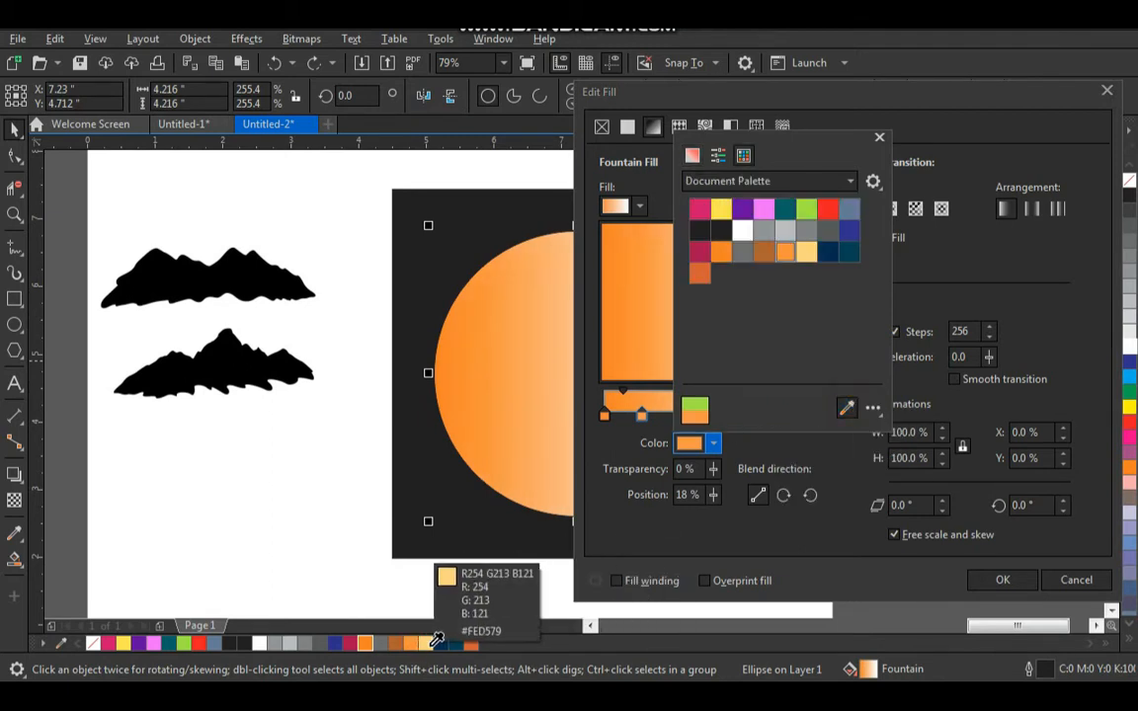
left_click(426, 643)
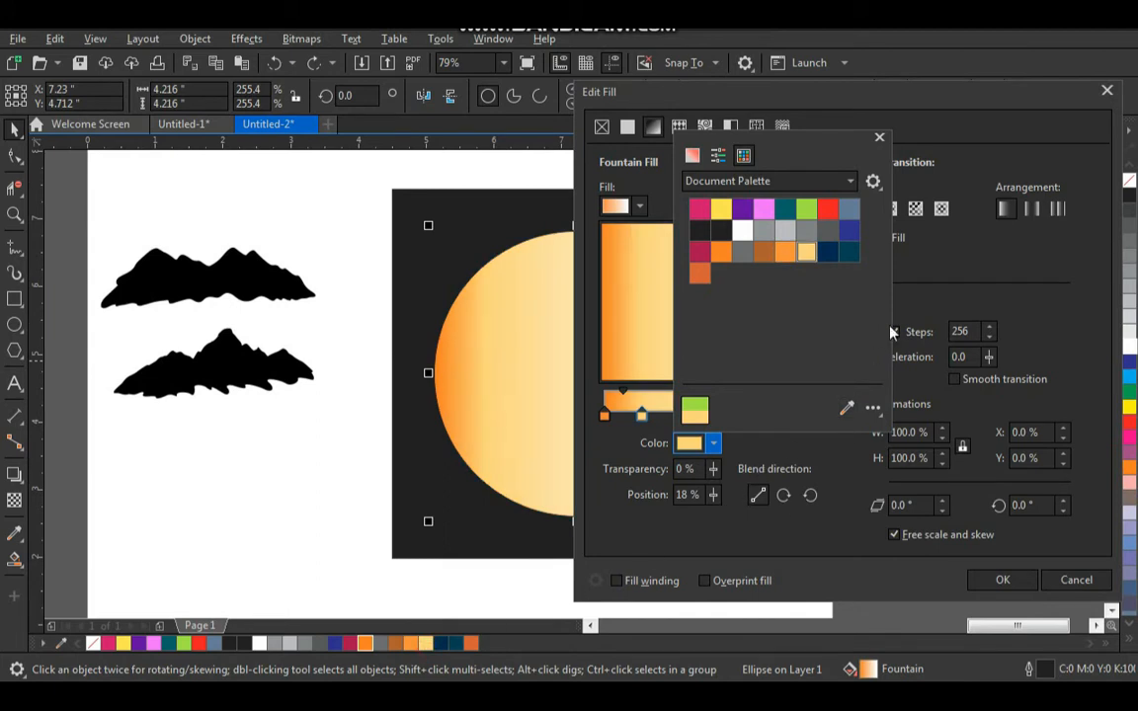
left_click(925, 311)
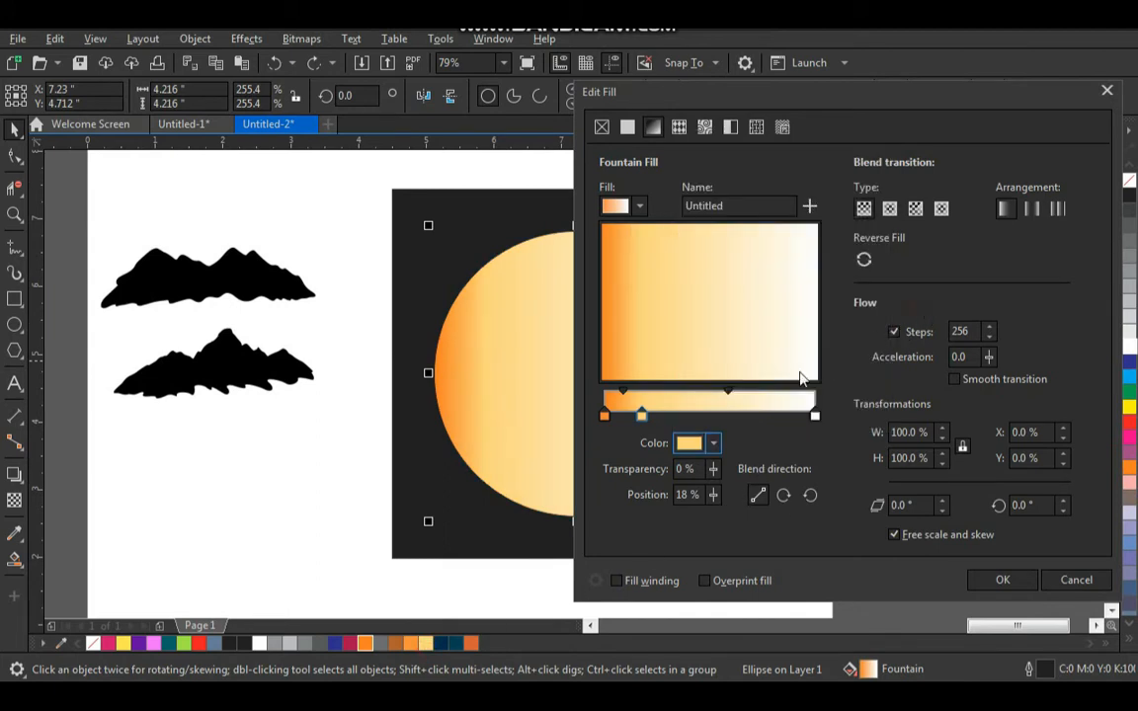
Step: Change the circle's fountain fill to the elliptical type and apply it
left_click(889, 207)
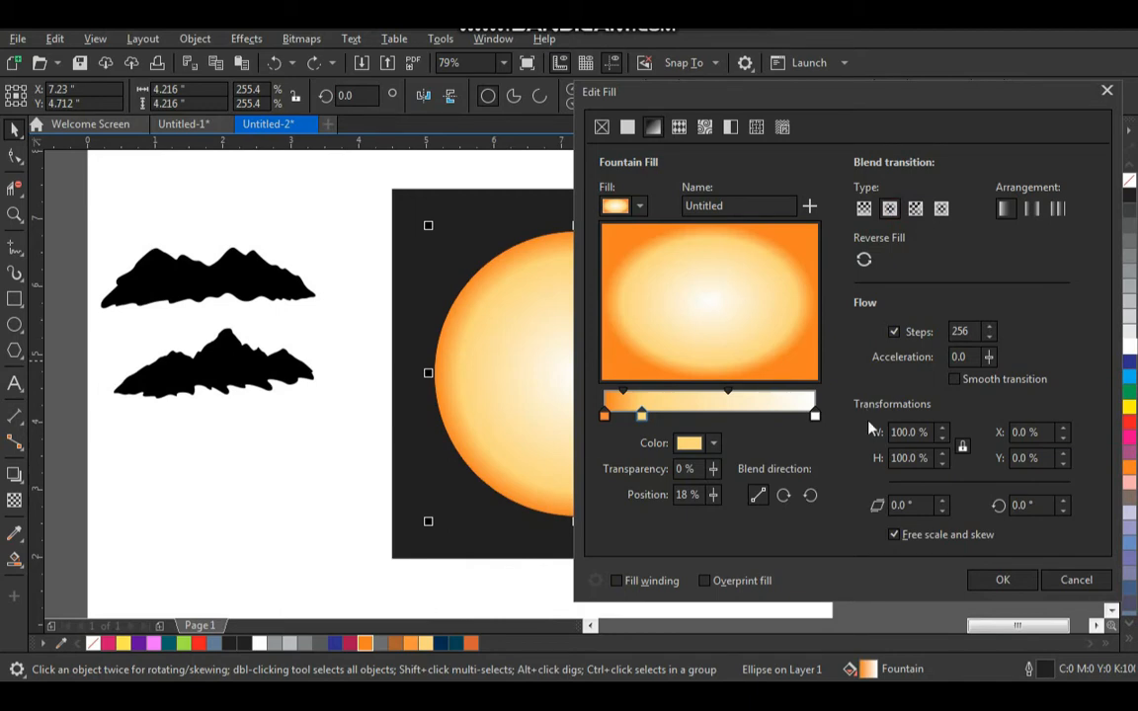
left_click(1002, 580)
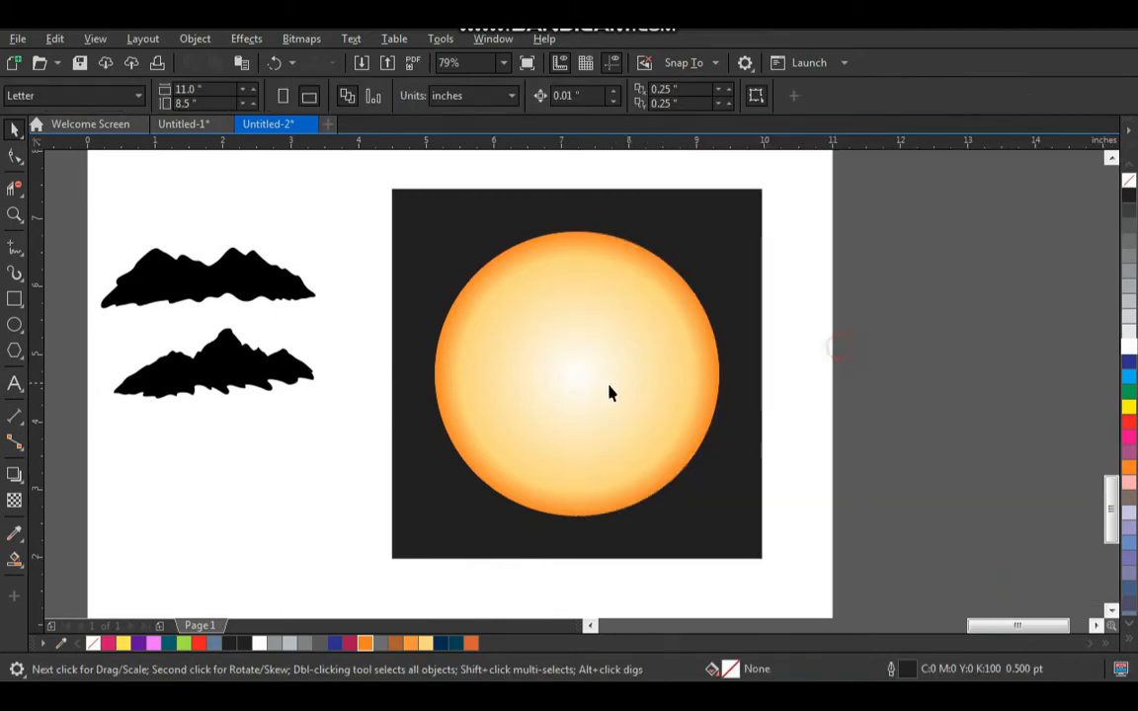
left_click_drag(605, 393, 625, 405)
key("ctrl+z")
left_click(878, 368)
Step: Move the mountain bitmap lower on the page and convert it to vector shapes with Quick Trace
key("F3")
key("F2")
left_click_drag(817, 255, 496, 513)
key("space")
left_click(439, 296)
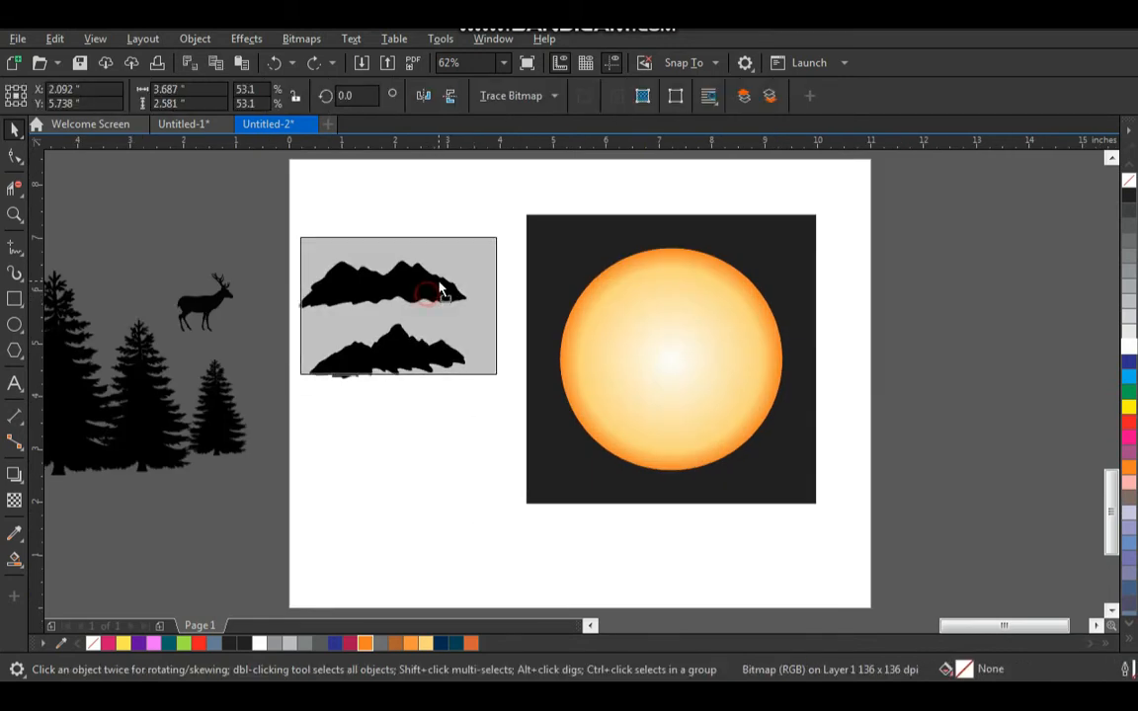
left_click_drag(434, 315, 462, 388)
key("F2")
left_click_drag(279, 223, 617, 534)
left_click(545, 96)
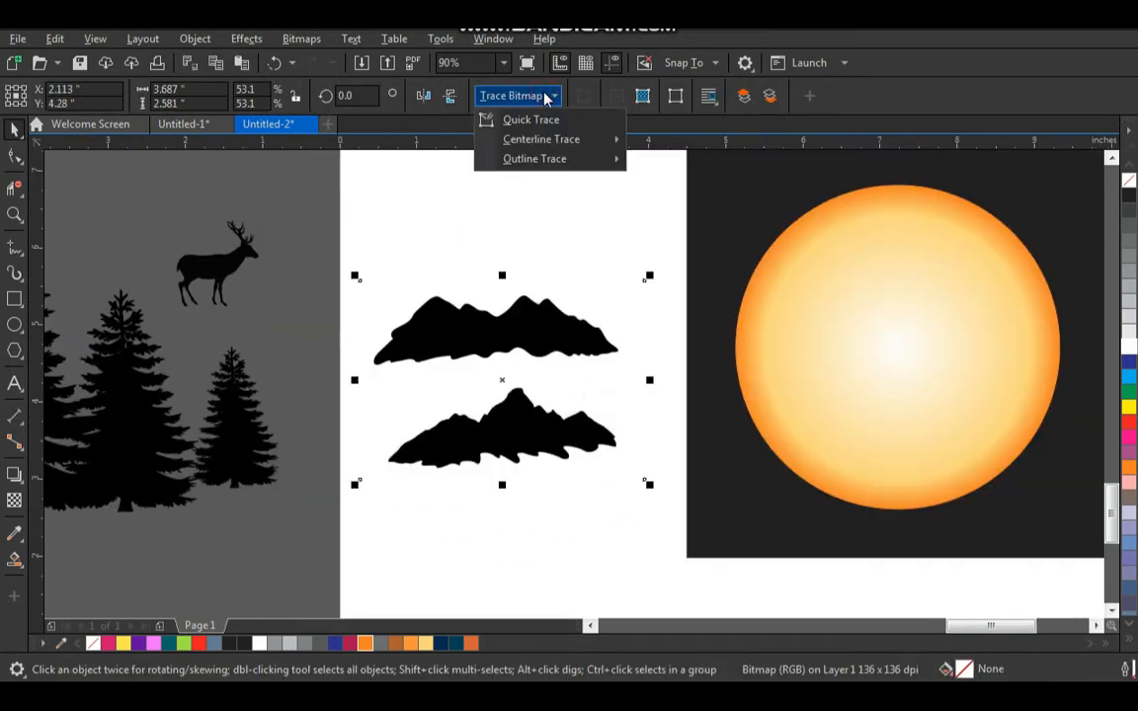
left_click(521, 118)
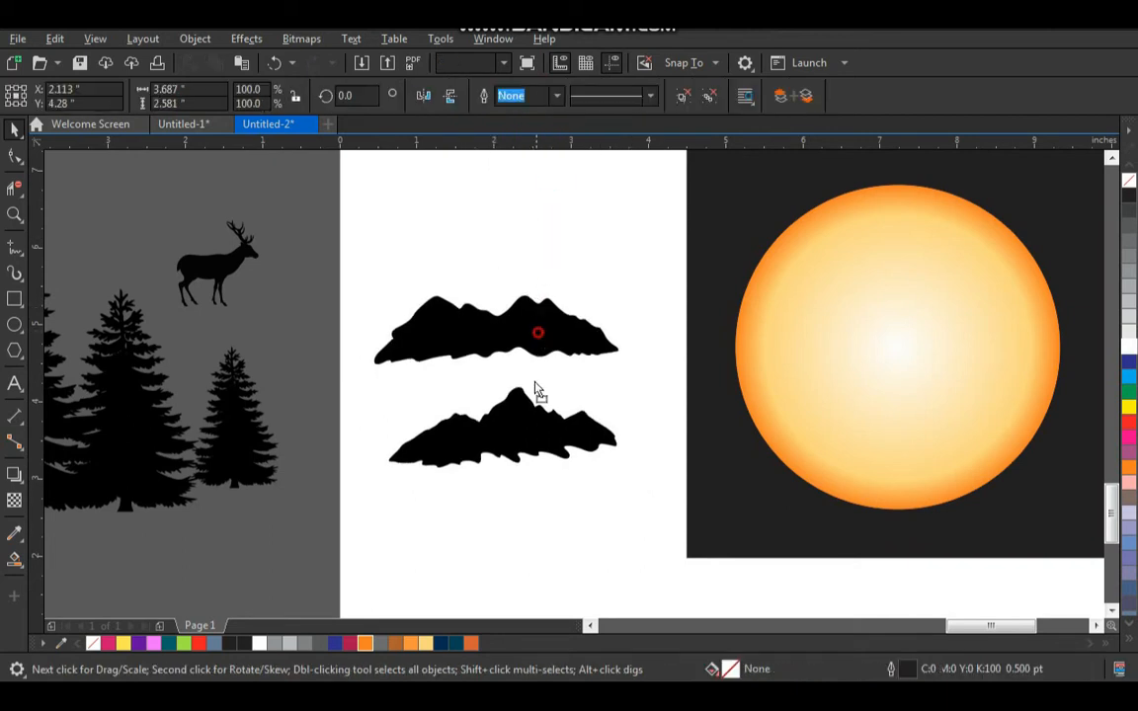
Step: Move the traced mountains off the original bitmap and delete the bitmap
left_click_drag(533, 393, 533, 508)
left_click(553, 330)
key("Delete")
Step: Move the traced mountains back up beside the dark square and ungroup them
left_click_drag(527, 450, 549, 342)
key("ctrl+u")
left_click(568, 249)
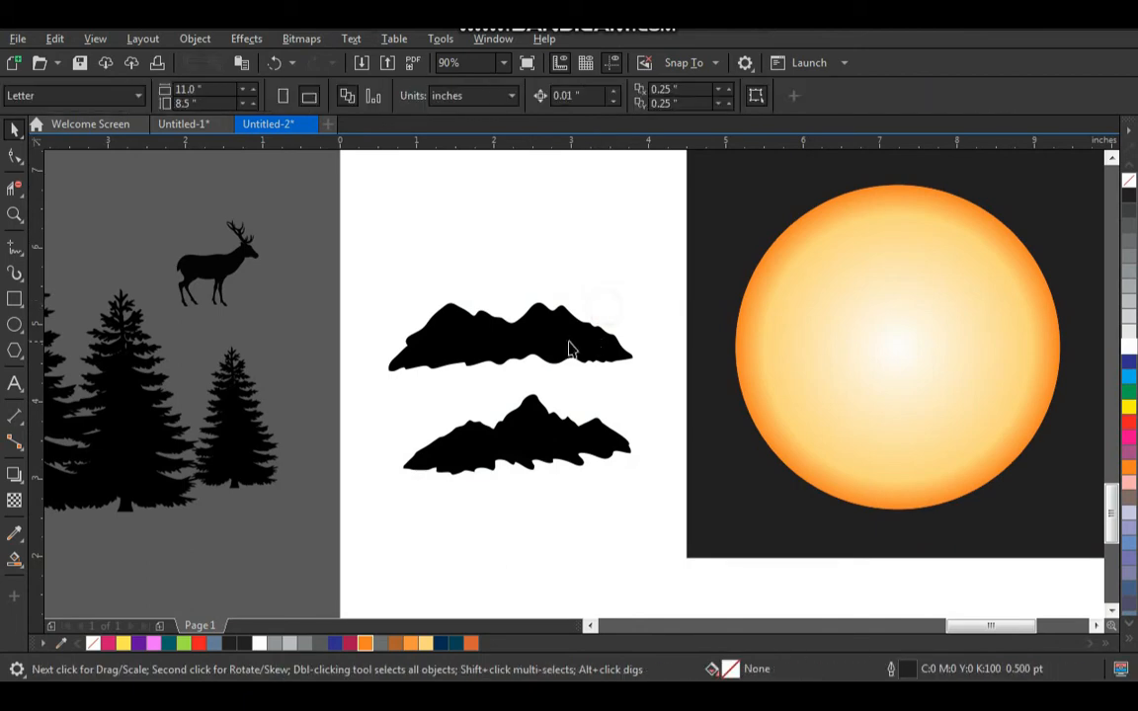
Step: Place a copy of the upper mountain silhouette over the middle of the orange circle
left_click(577, 347)
left_click_drag(547, 340, 926, 351)
right_click(926, 351)
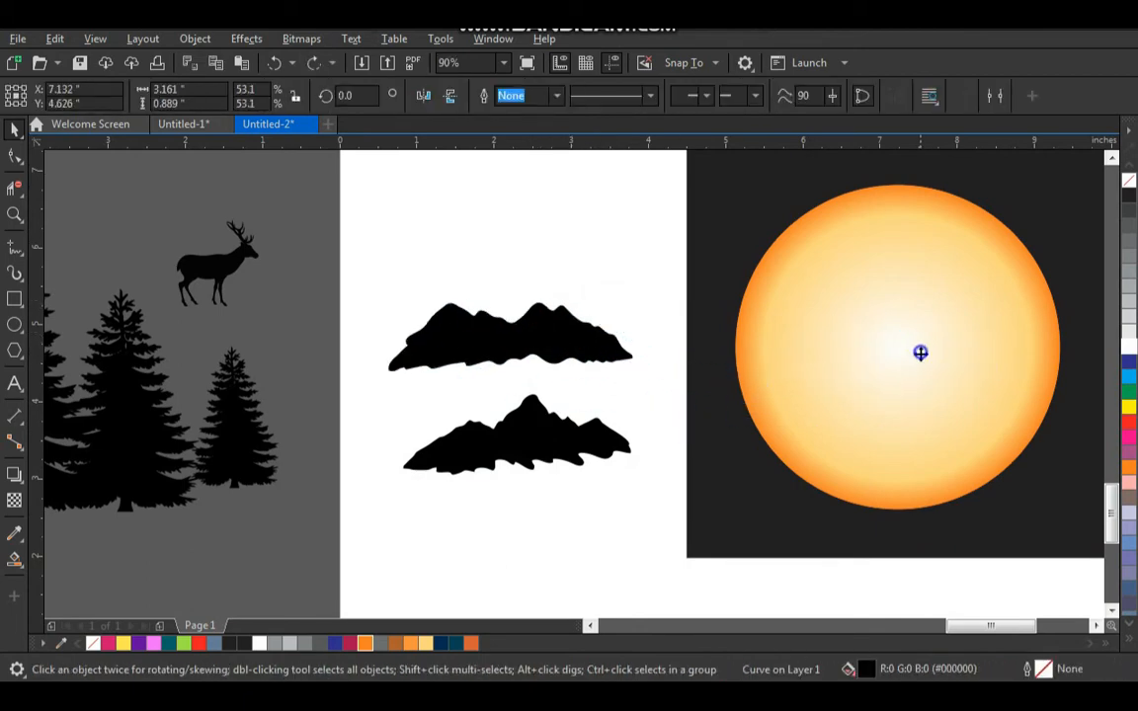
Step: Enlarge the mountain copy to about 4.65 inches wide, rotate it to about 358.2°, and position it across the circle
scroll(919, 357, "down", 2)
key("F2")
left_click_drag(821, 297, 1033, 493)
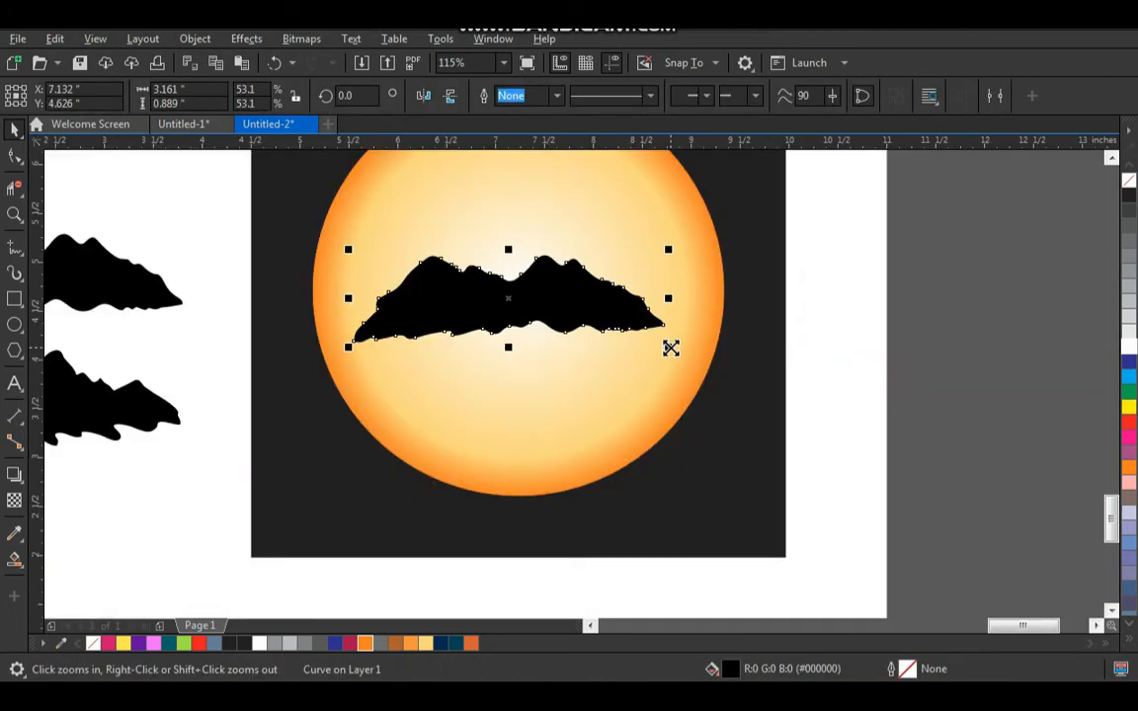
left_click_drag(671, 348, 755, 369)
left_click_drag(719, 325, 715, 338)
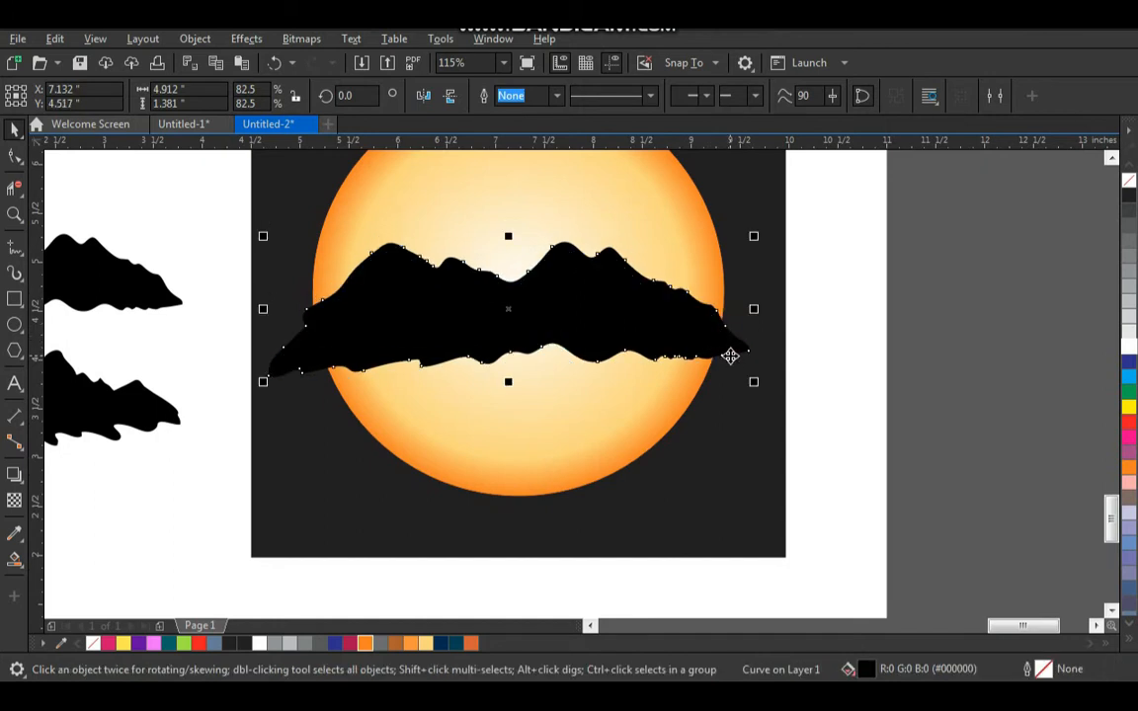
left_click(730, 356)
left_click_drag(754, 381, 754, 391)
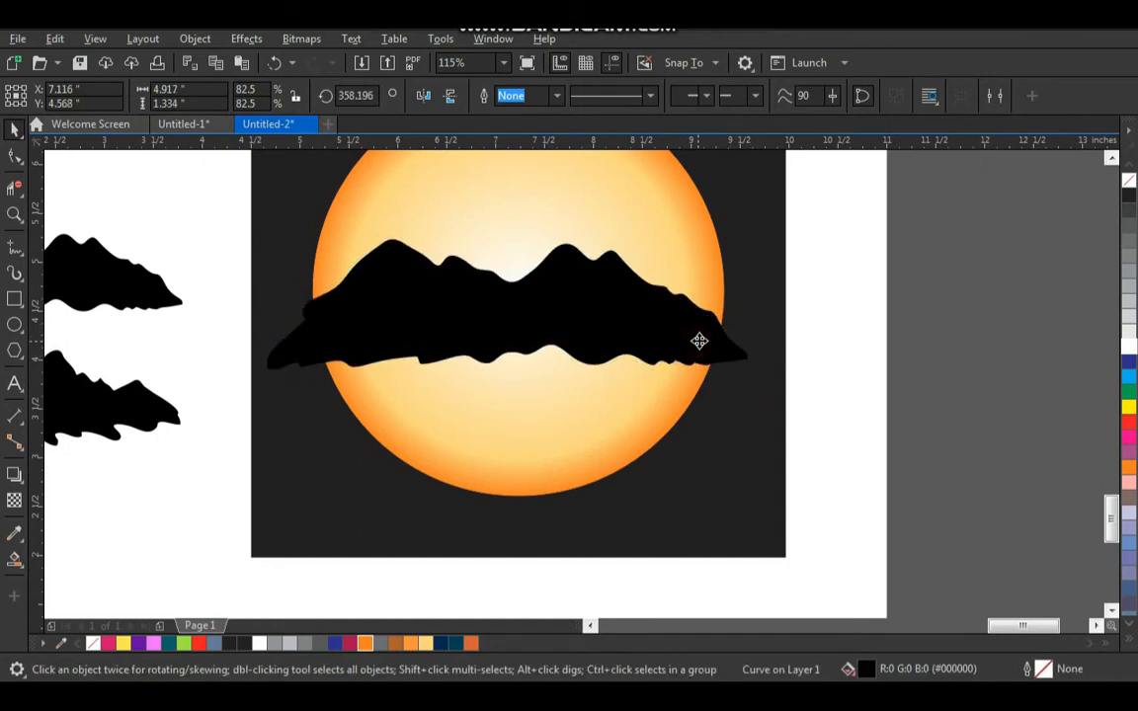
left_click_drag(698, 341, 703, 336)
left_click_drag(754, 375, 748, 378)
left_click_drag(684, 332, 684, 334)
left_click(892, 306)
Step: Add two more copies of the mountain overlapping below the first, one offset to each side
key("F3")
key("F2")
left_click_drag(810, 270, 455, 490)
left_click_drag(672, 342, 748, 446)
left_click(940, 336)
mouse_move(675, 299)
left_mouse_down()
mouse_move(690, 283)
mouse_move(683, 306)
left_mouse_up()
key("ctrl+z")
key("ctrl+z")
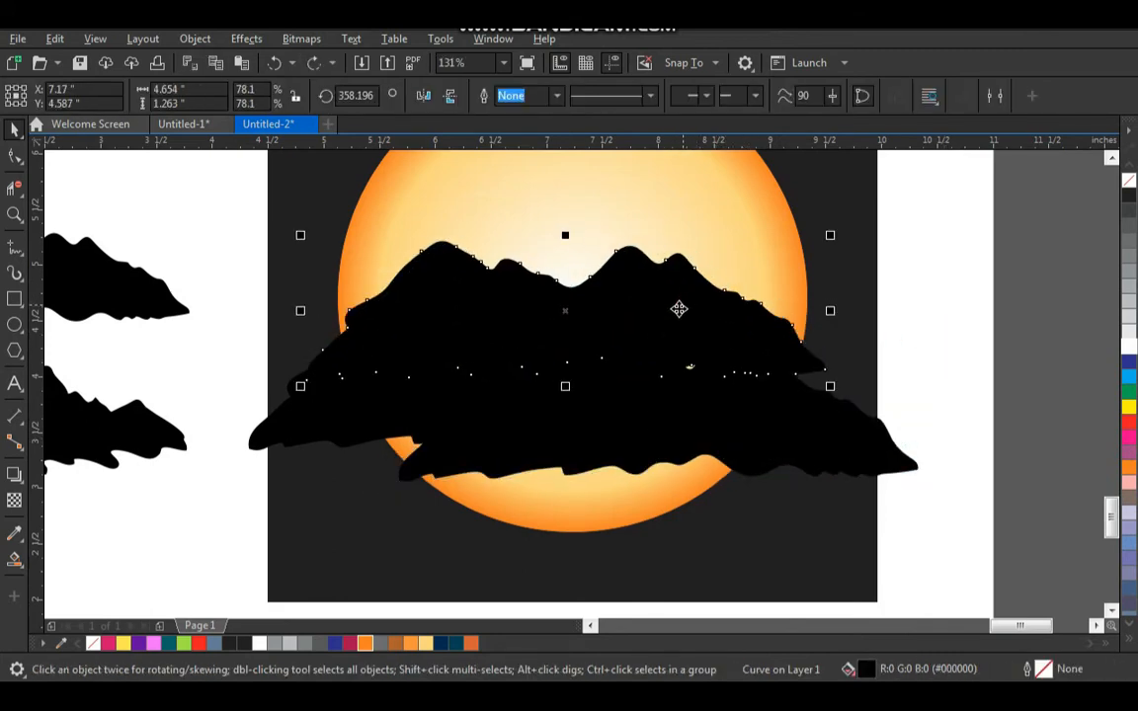
Step: Fill the rearmost mountain on the circle with dark blue (#002C53)
left_click(444, 643)
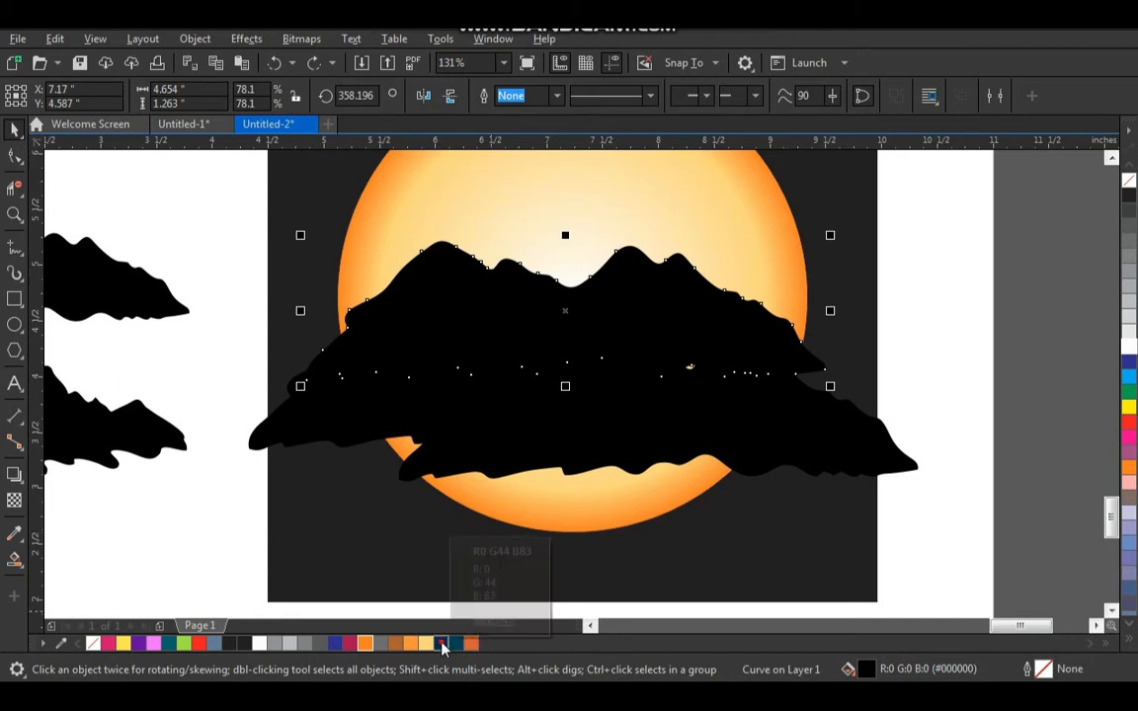
left_click_drag(633, 298, 662, 296)
key("ctrl+z")
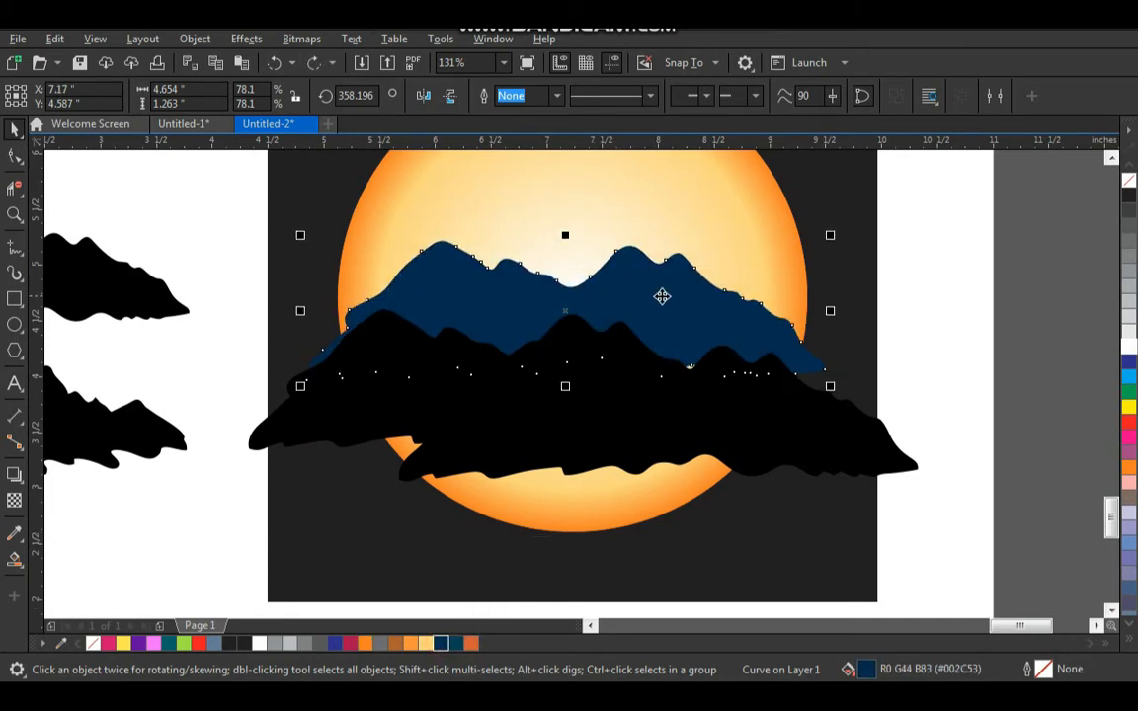
Step: Give the dark blue mountain a fountain fill and add a dark teal colour stop at 32 %
key("F11")
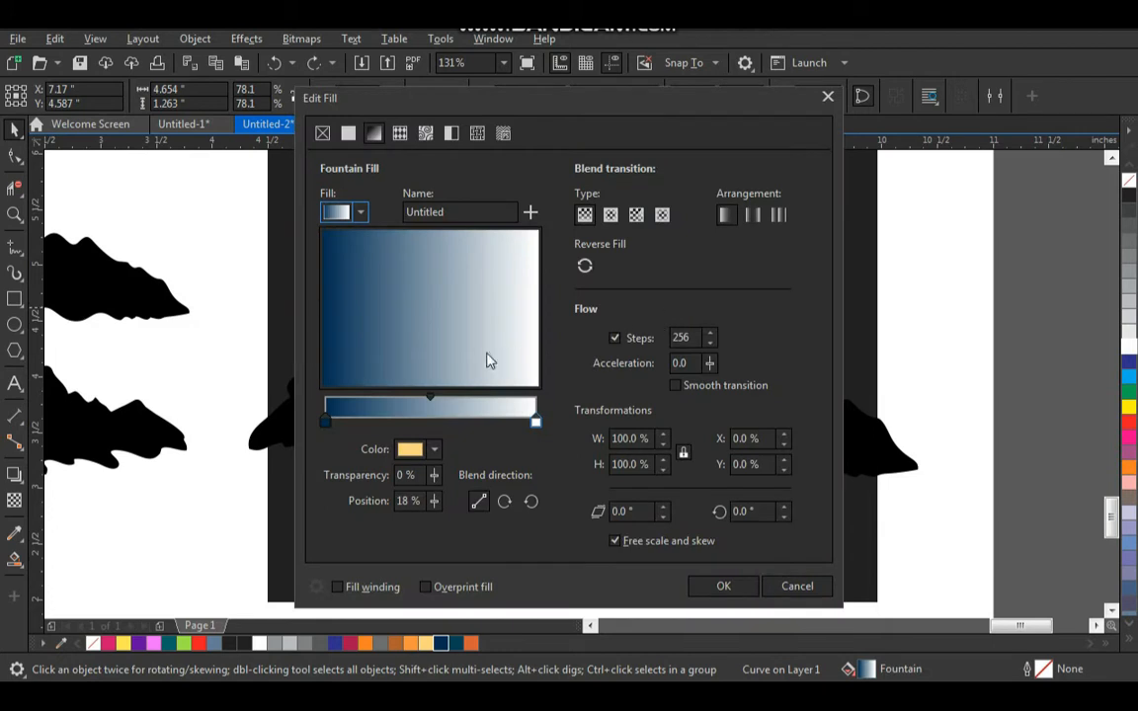
left_click(393, 425)
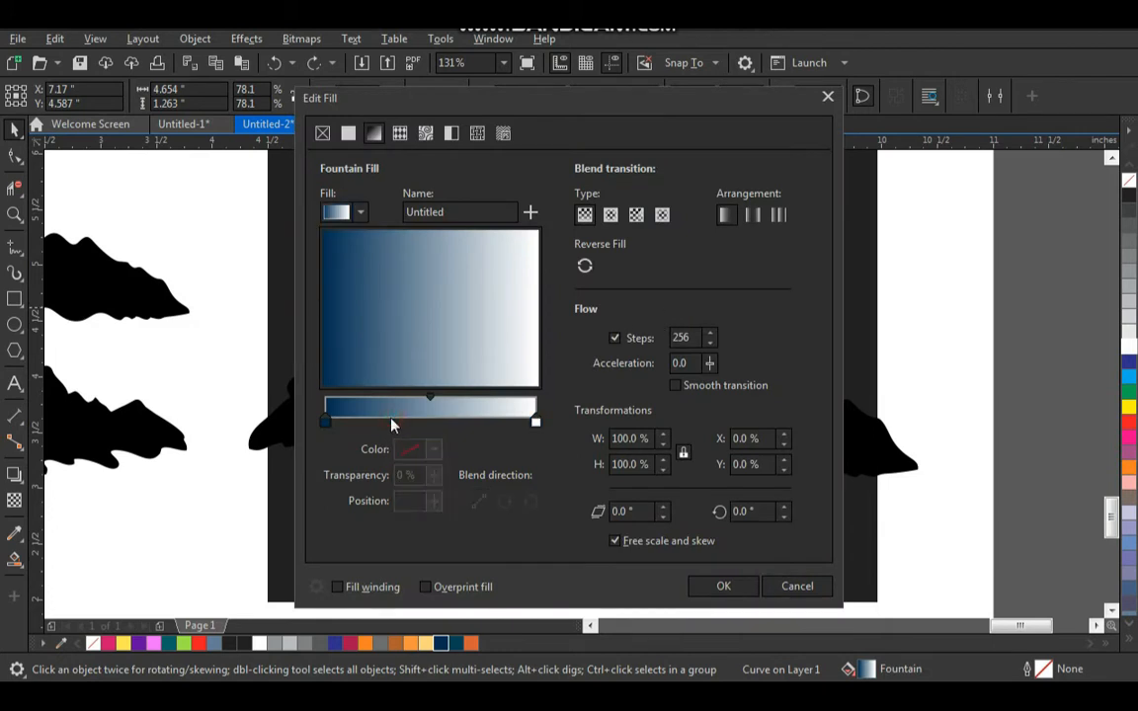
double_click(392, 423)
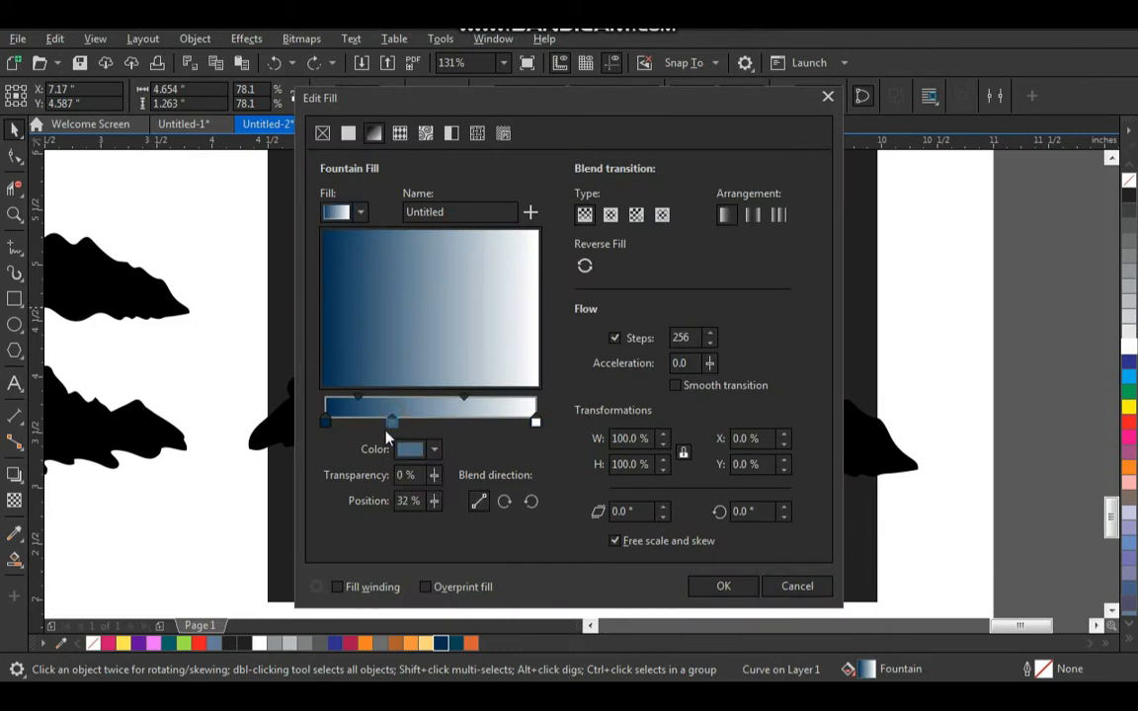
left_click(433, 450)
left_click(566, 388)
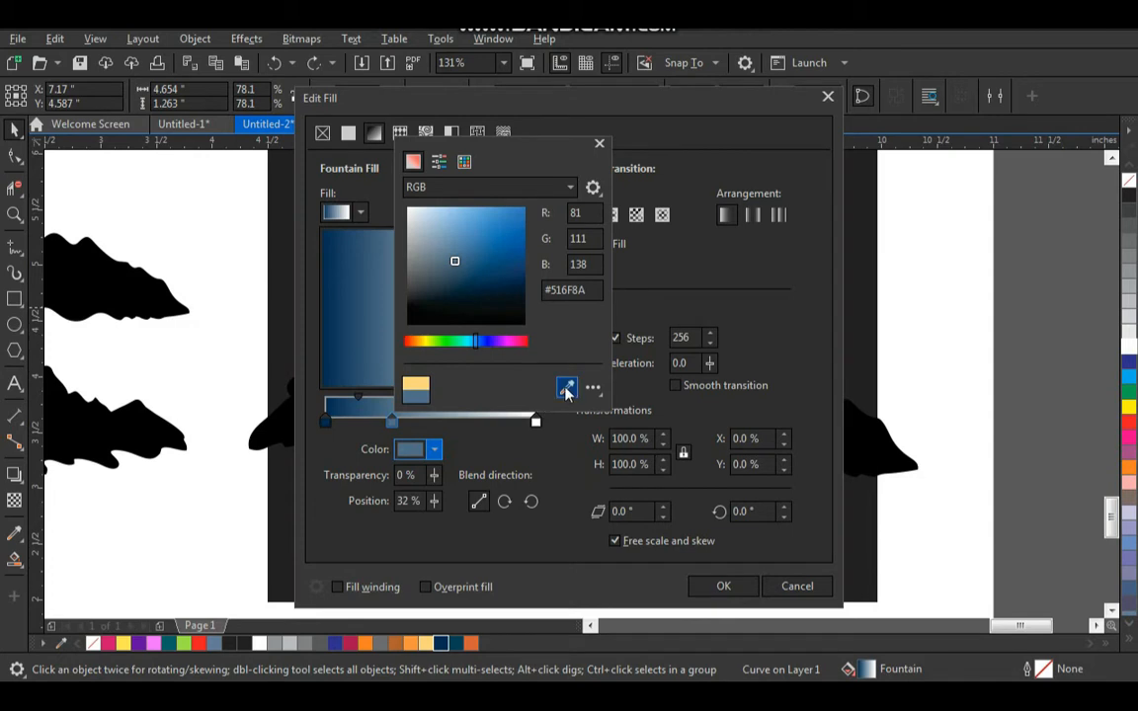
left_click(445, 644)
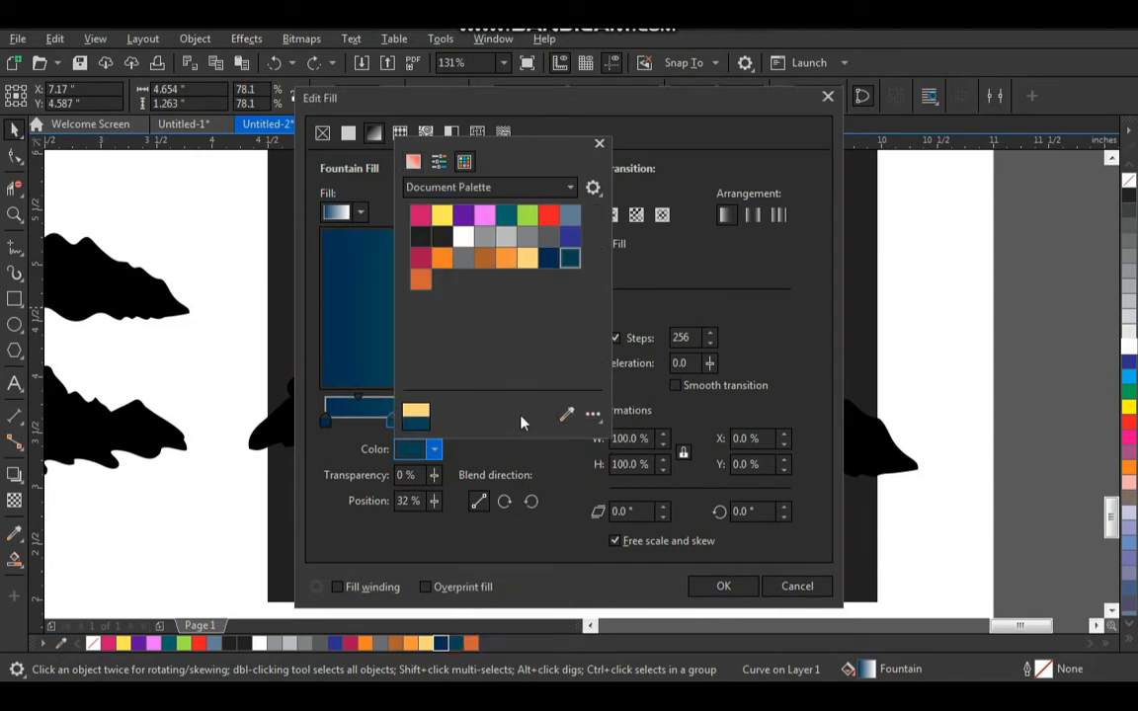
left_click(632, 284)
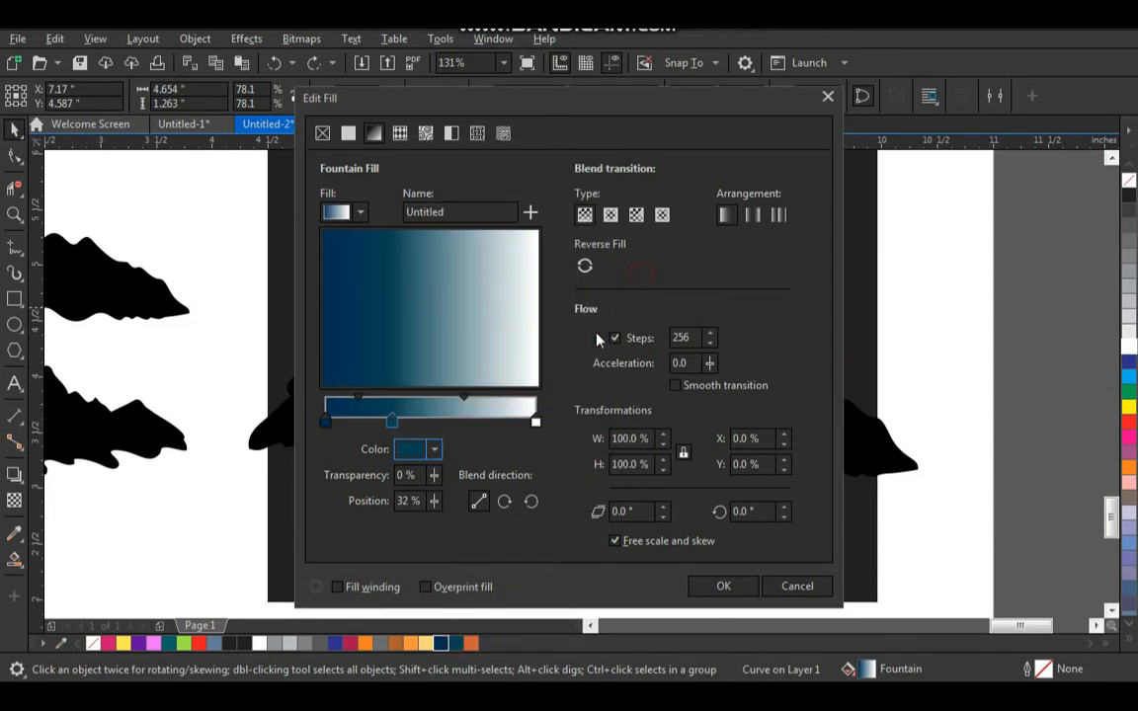
Step: Set the end colour of the mountain's fountain fill to the burnt orange from the document palette
left_click_drag(514, 98, 858, 97)
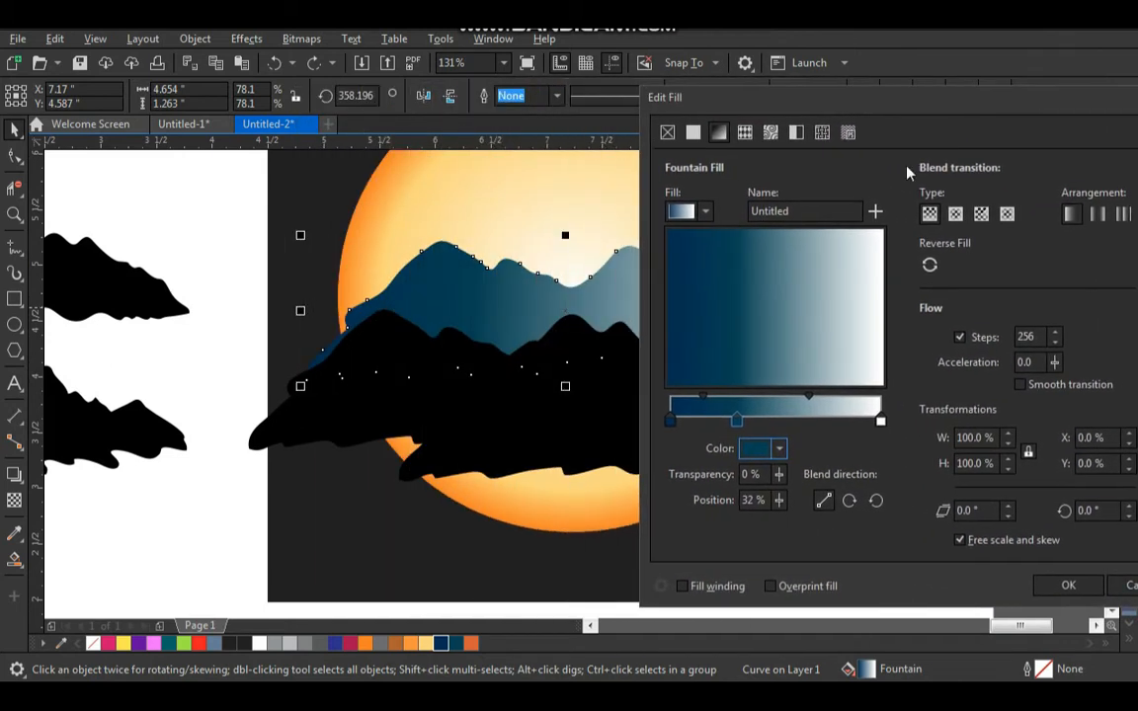
left_click(880, 422)
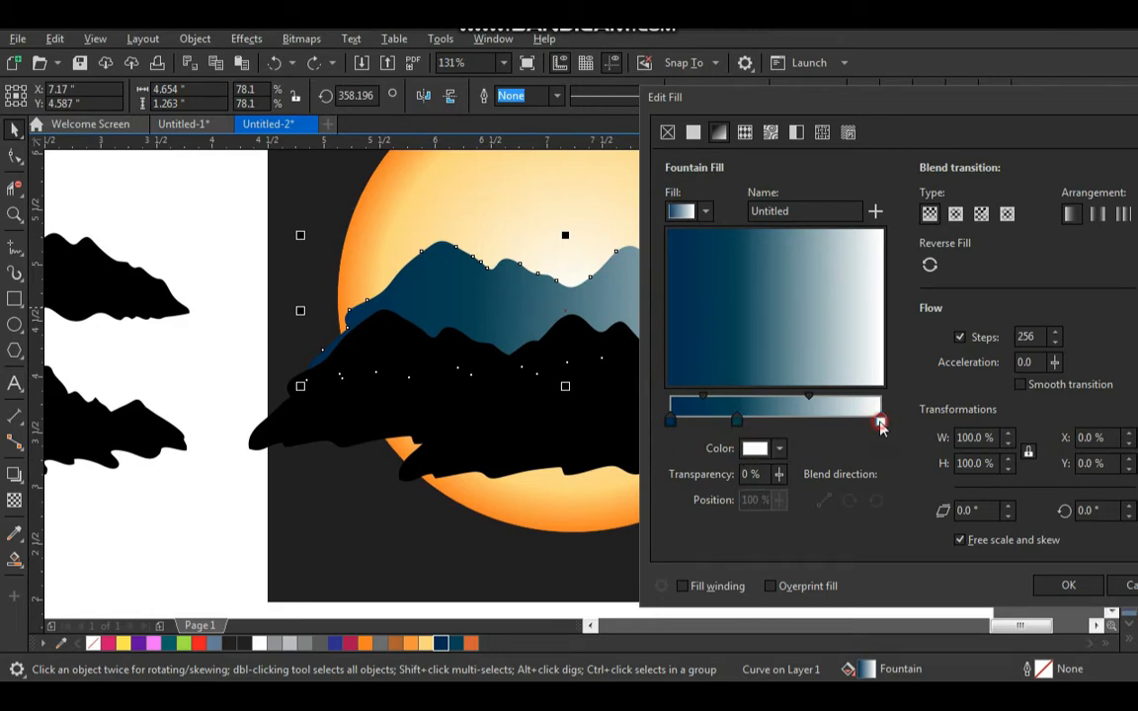
left_click(779, 449)
left_click(915, 387)
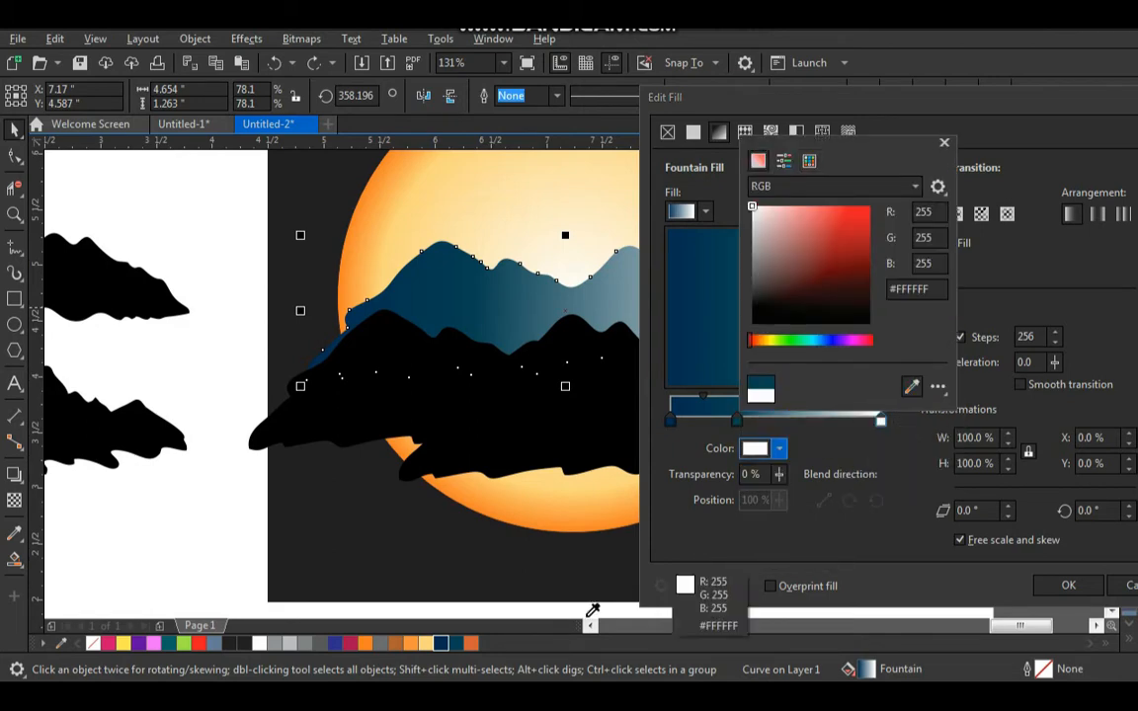
left_click(475, 644)
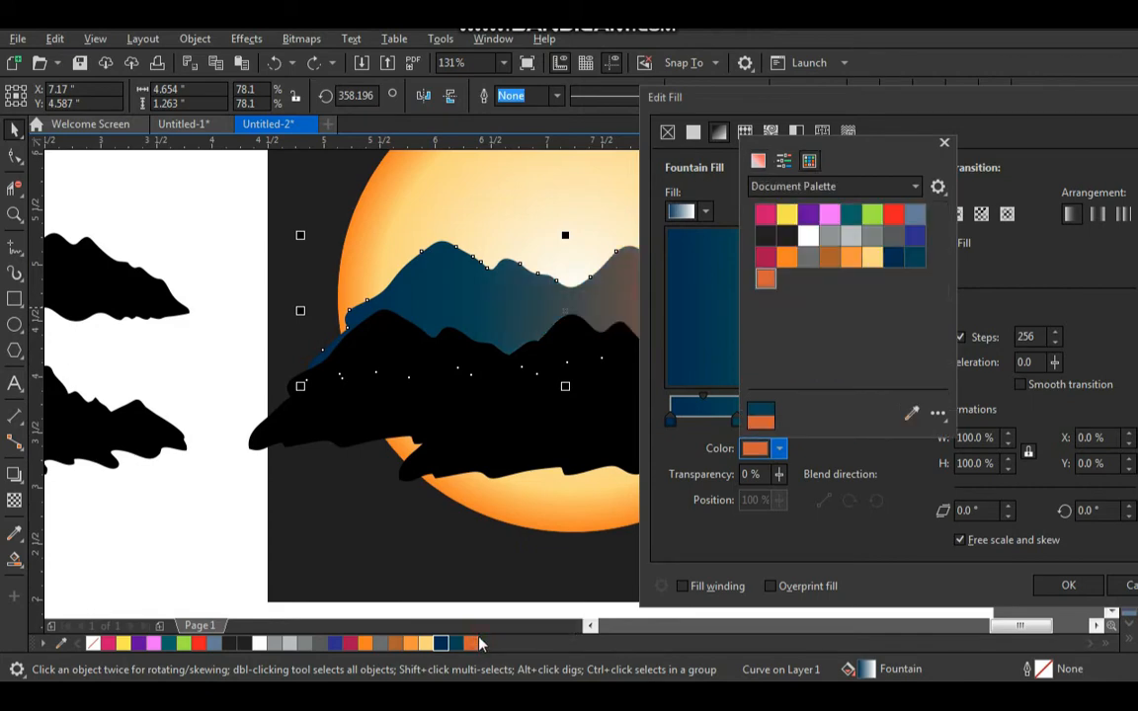
Step: Make the rear mountain's fountain fill elliptical and offset its centre vertically to 24 %
left_click(1001, 275)
left_click(955, 213)
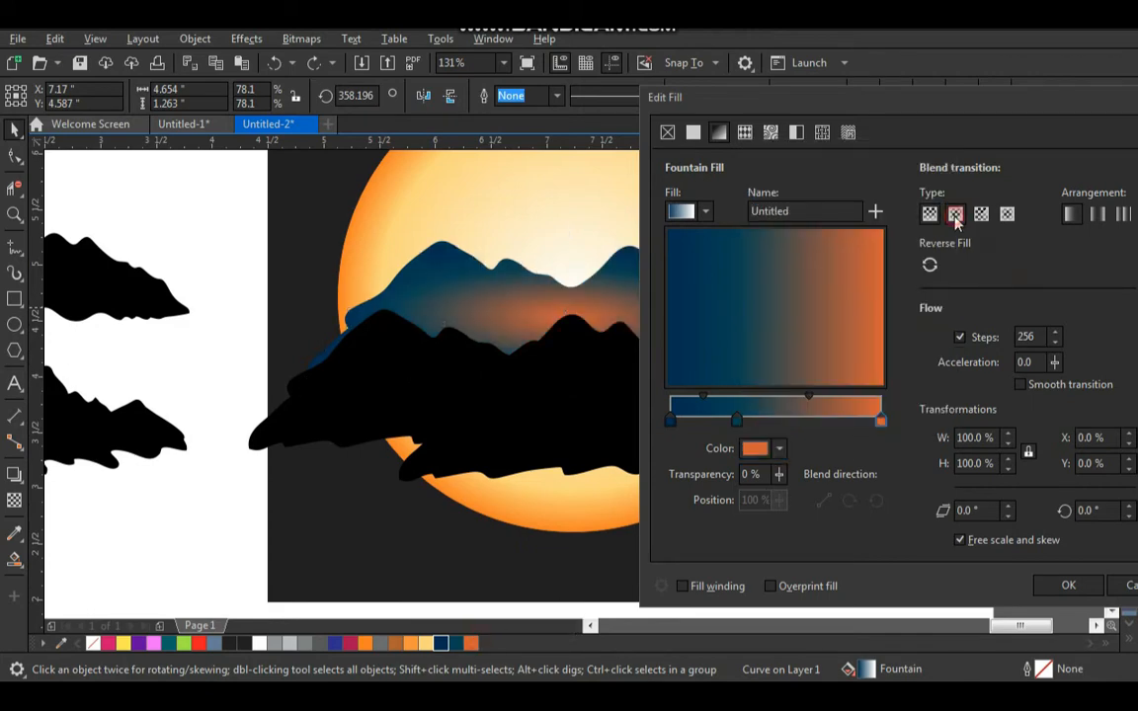
left_click_drag(774, 306, 777, 274)
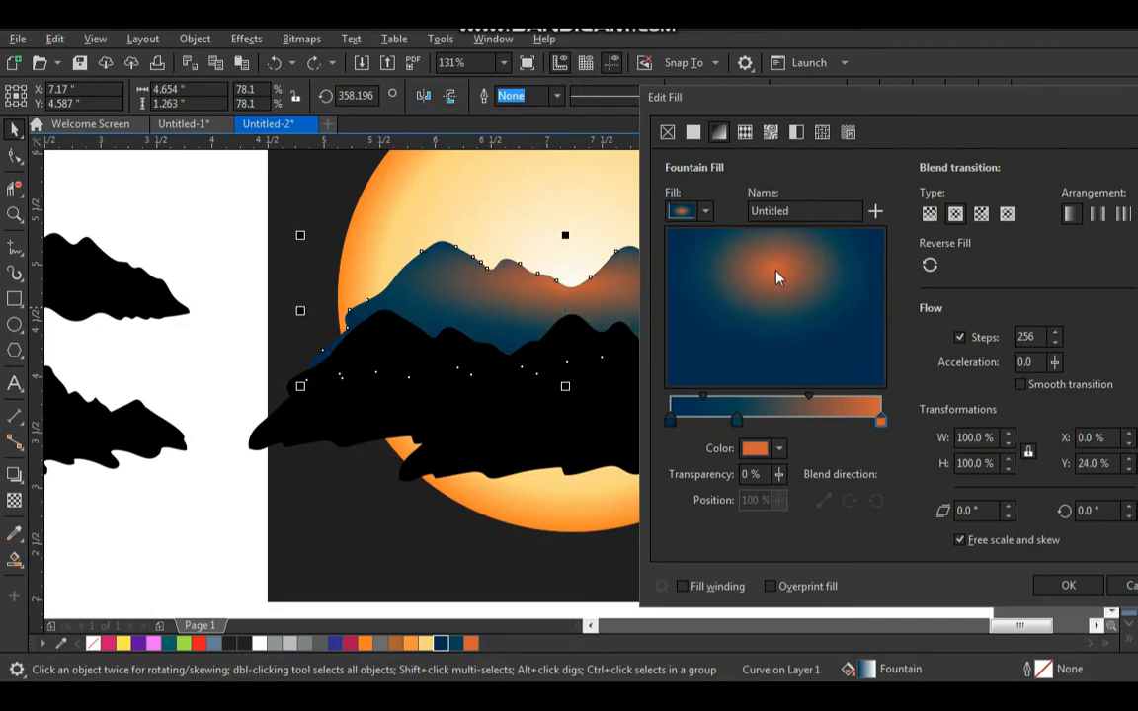
Step: Shift the teal stop toward the dark blue end, set the teal-to-orange midpoint to 32 %, and apply the fill
left_click_drag(739, 422, 712, 423)
left_click_drag(796, 399, 762, 401)
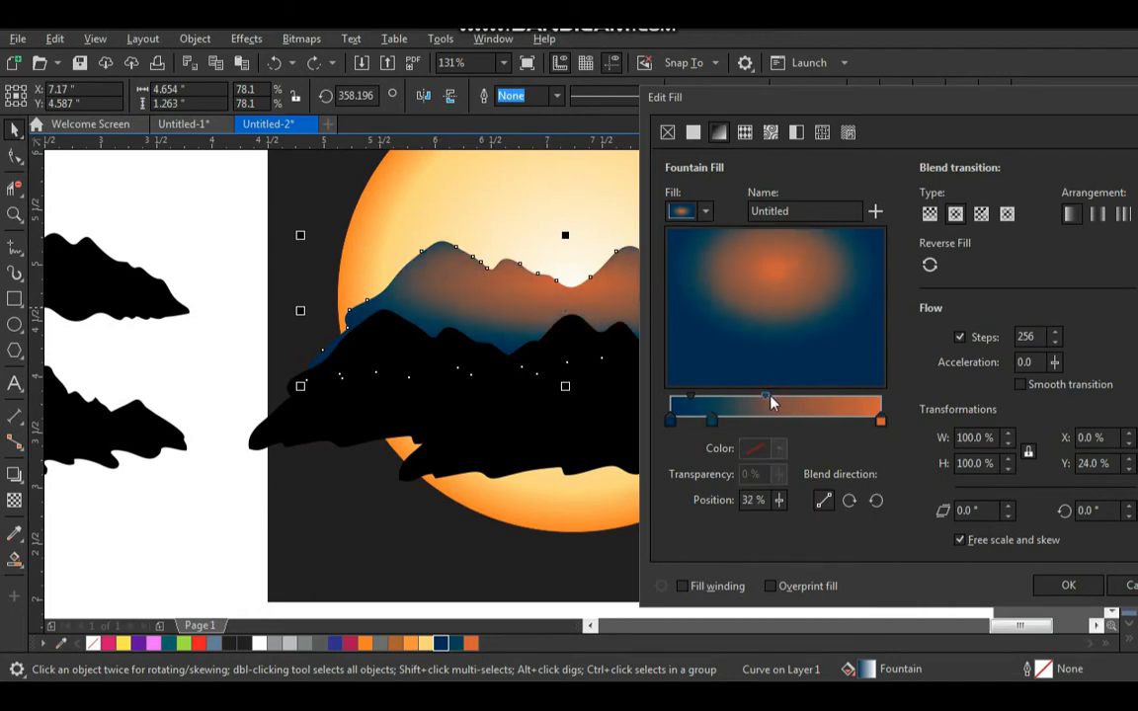
left_click(1081, 584)
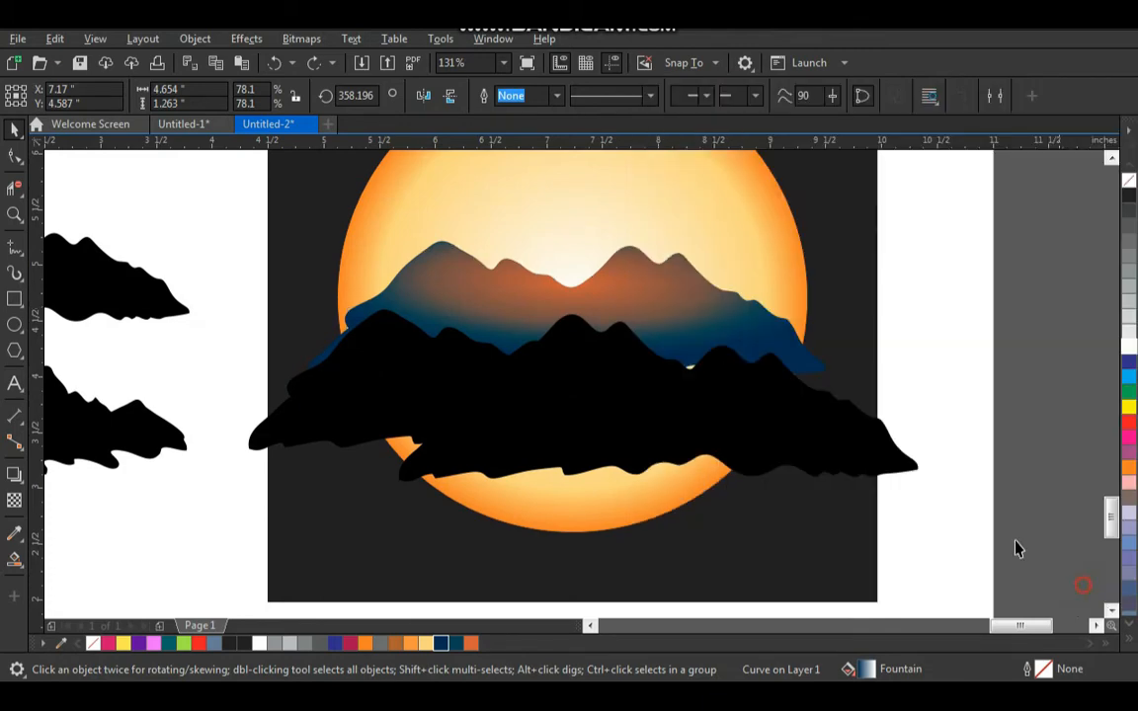
Step: Repeat the elliptical fountain fill on the two black mountains in front
left_click(591, 342)
key("ctrl+r")
left_click(797, 450)
key("ctrl+r")
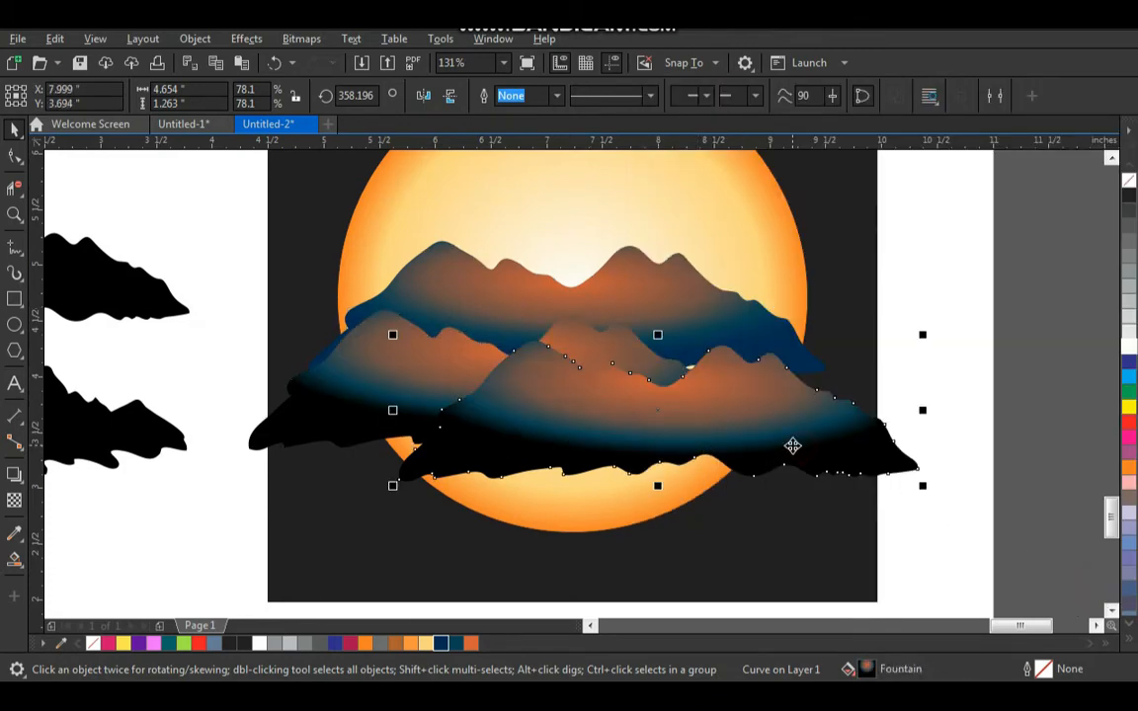
Step: Shift the front mountain slightly down and to the left
key("shift+F4")
key("z")
left_click_drag(902, 253, 458, 504)
left_click_drag(589, 393, 568, 412)
key("ctrl+z")
left_click(963, 324)
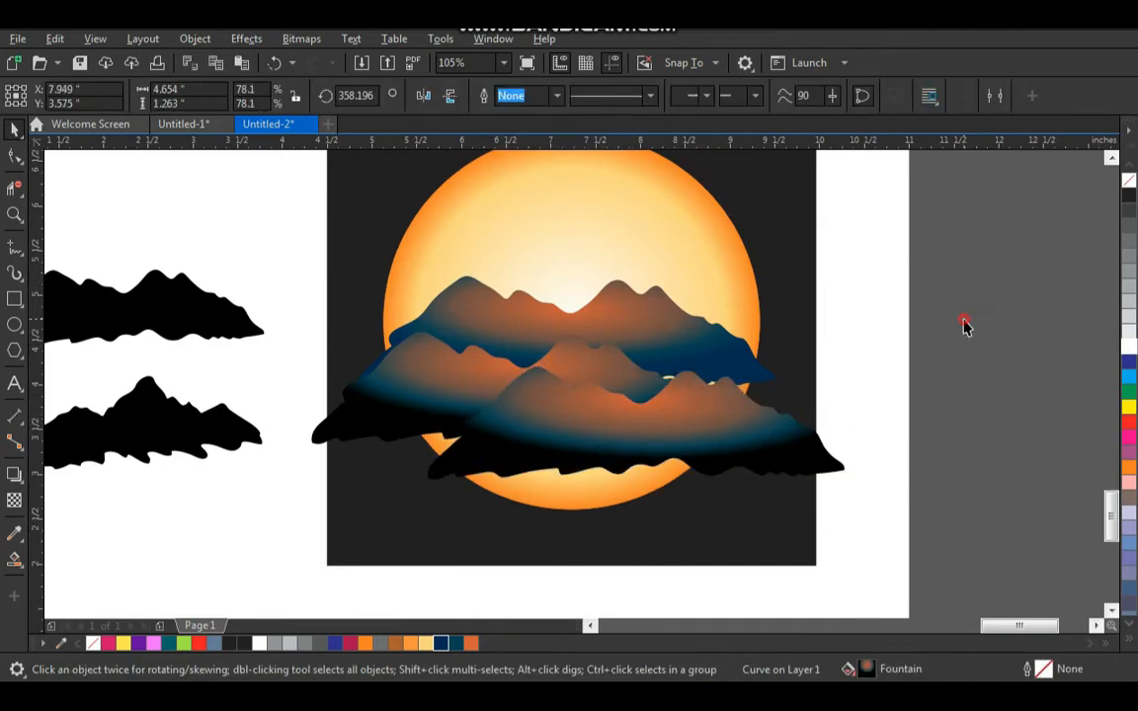
Step: PowerClip the three gradient mountains together inside the sun circle
key("shift+F4")
key("z")
left_click_drag(885, 211, 382, 551)
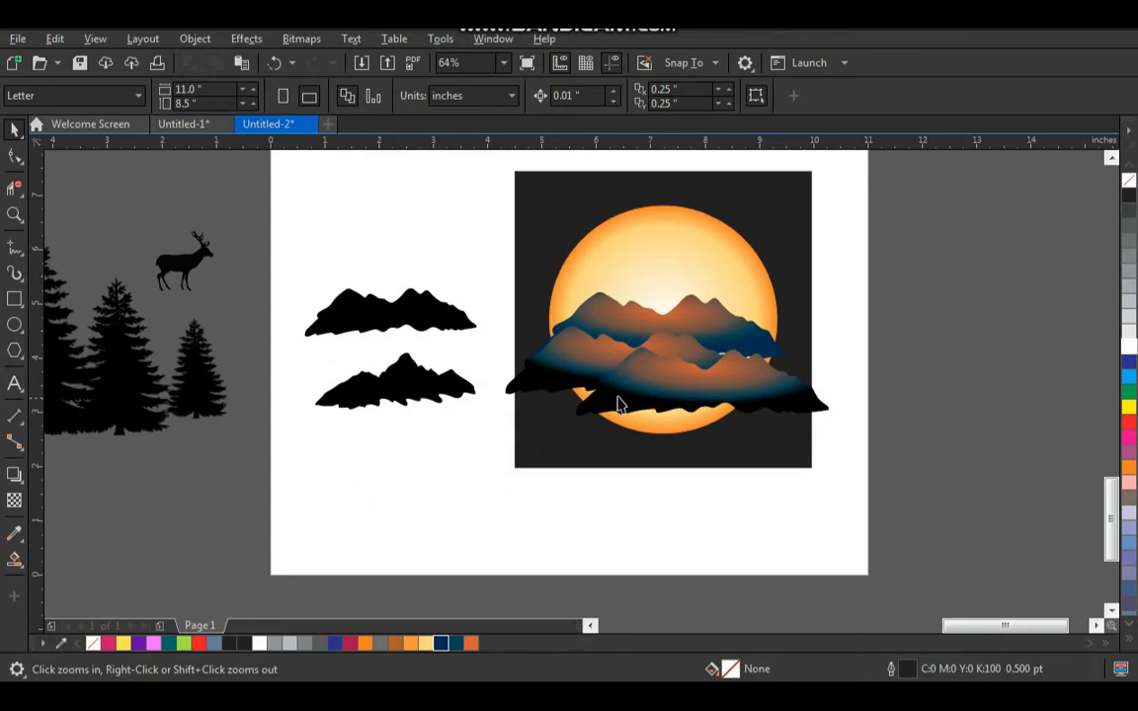
key("space")
left_click(665, 368)
left_click(696, 320, "shift")
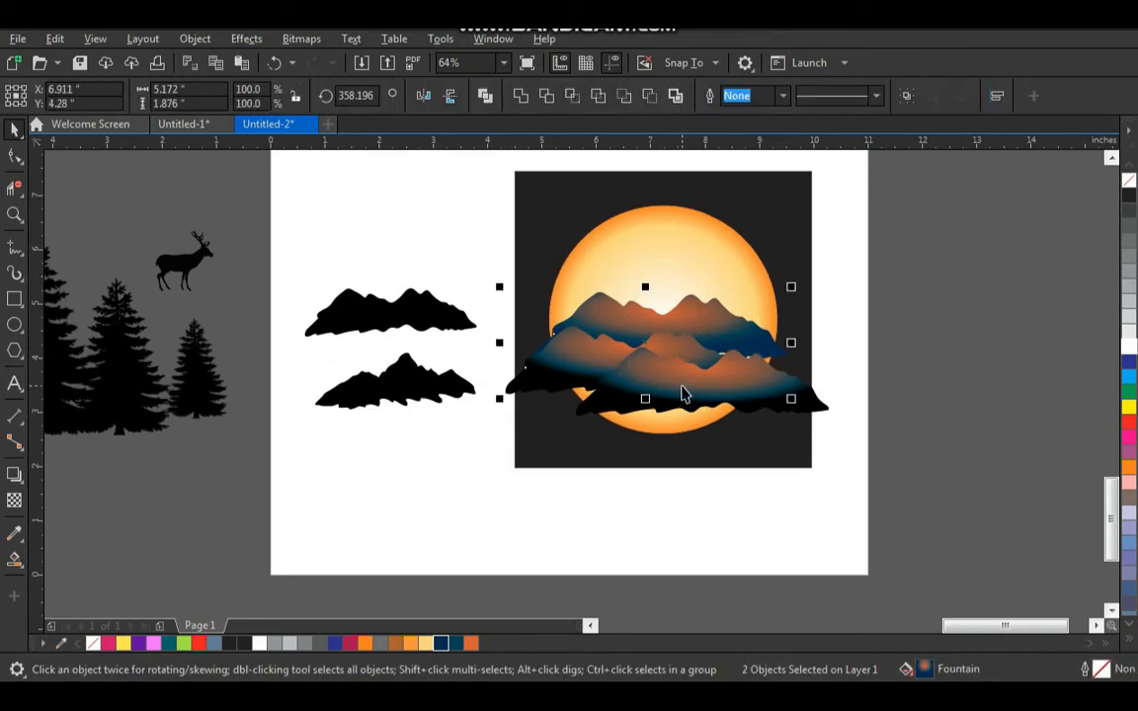
left_click(681, 380, "shift")
right_click(681, 383)
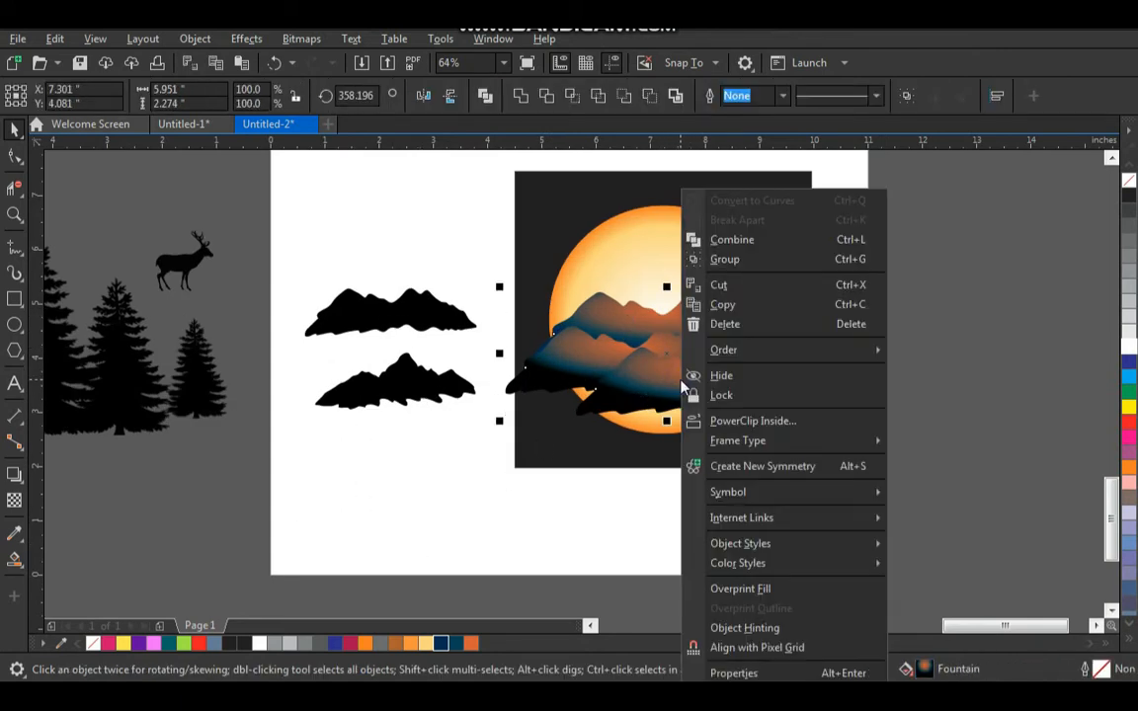
left_click(741, 420)
left_click(708, 270)
Step: Draw a rectangle about 6.85 by 2.11 in across the lower part of the circle and fill it with black
key("z")
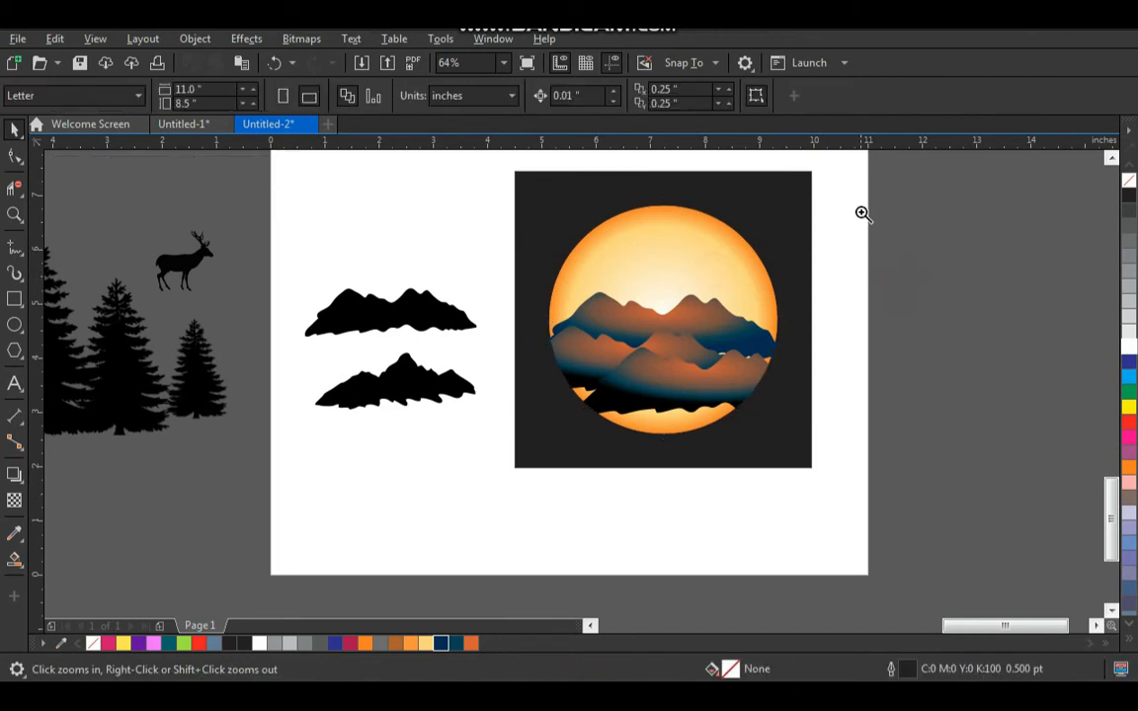
left_click_drag(837, 198, 283, 553)
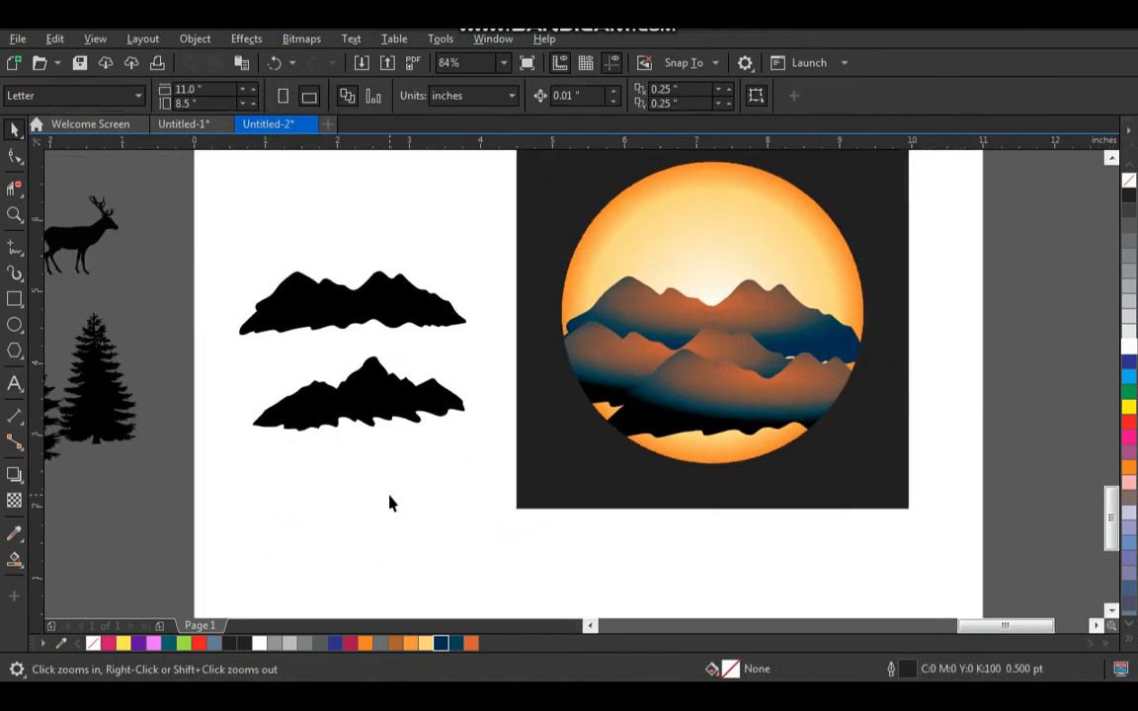
left_click(15, 298)
left_click_drag(463, 543, 955, 393)
key("space")
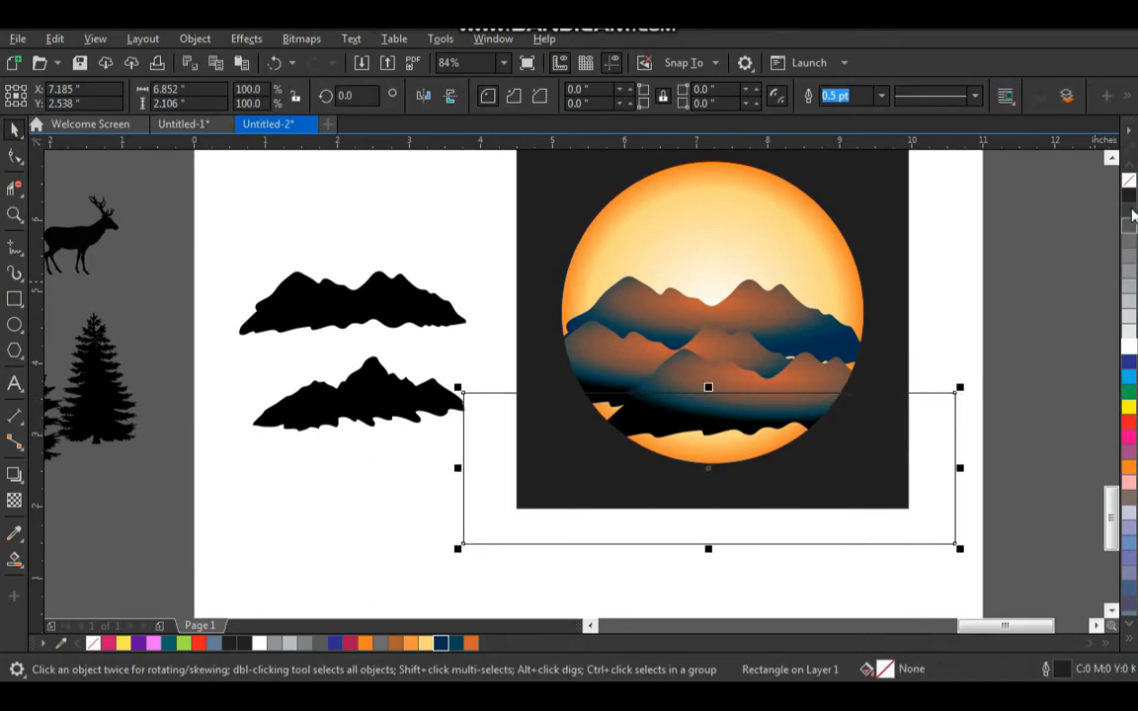
left_click(1129, 196)
Step: PowerClip the black rectangle inside the sun circle to form the flat ground
right_click(820, 399)
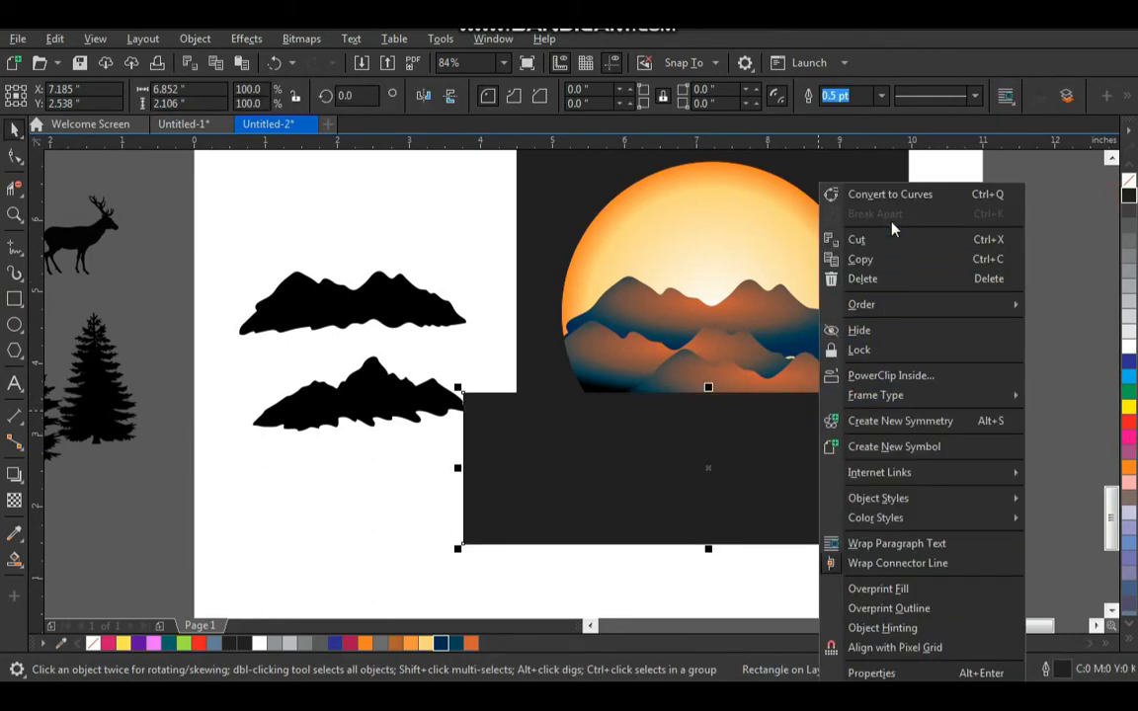
left_click(880, 380)
left_click(802, 338)
left_click(961, 333)
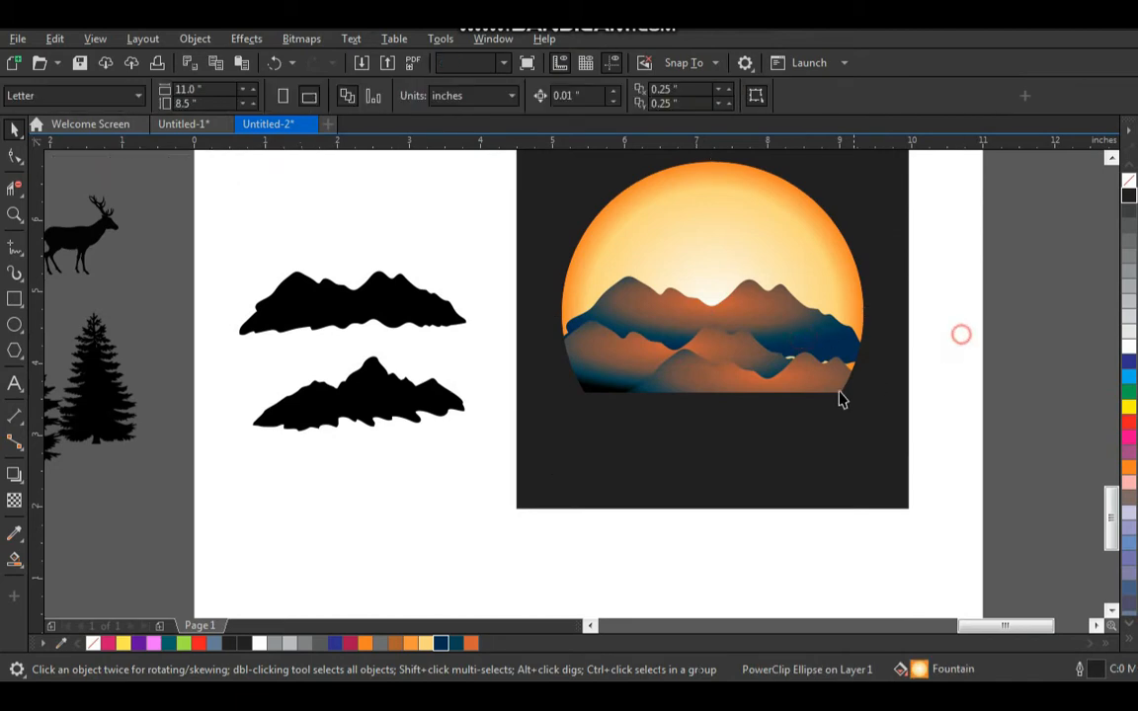
Step: Move the pine tree bitmap from beside the page to below the spare mountain silhouettes
scroll(832, 418, "down", 2)
left_click_drag(914, 237, 302, 589)
left_click_drag(352, 396, 645, 551)
key("z")
left_click_drag(495, 280, 921, 579)
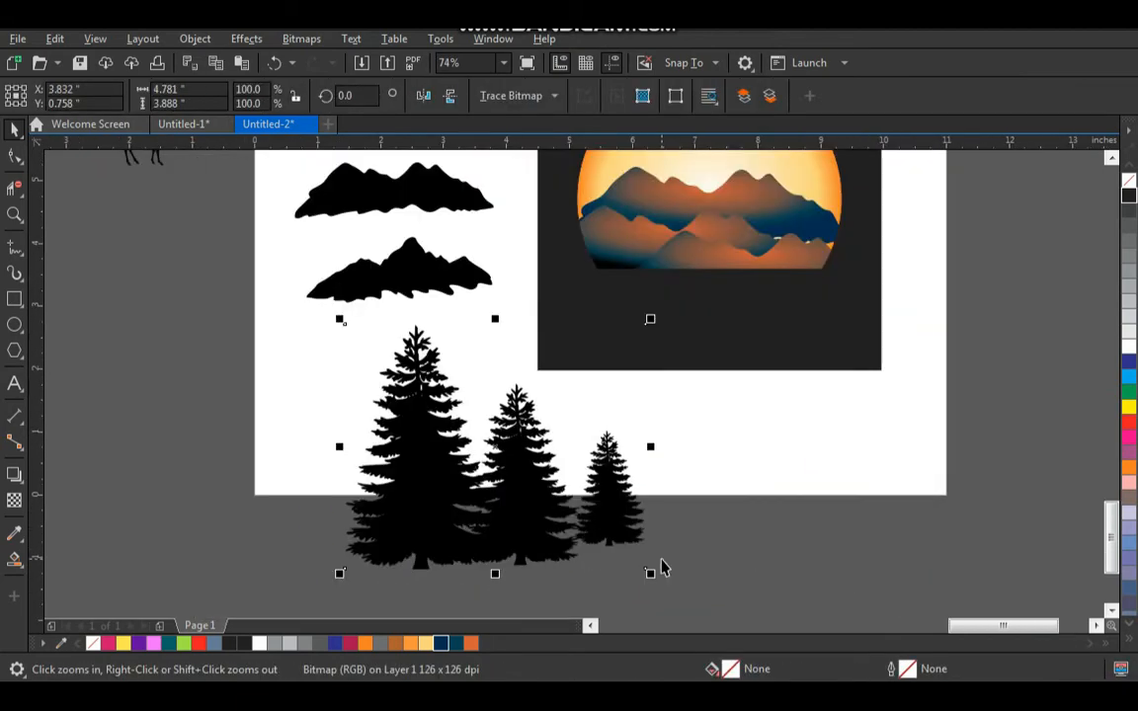
Step: Convert the pine tree bitmap to vectors with Quick Trace and delete the original bitmap
left_click(511, 95)
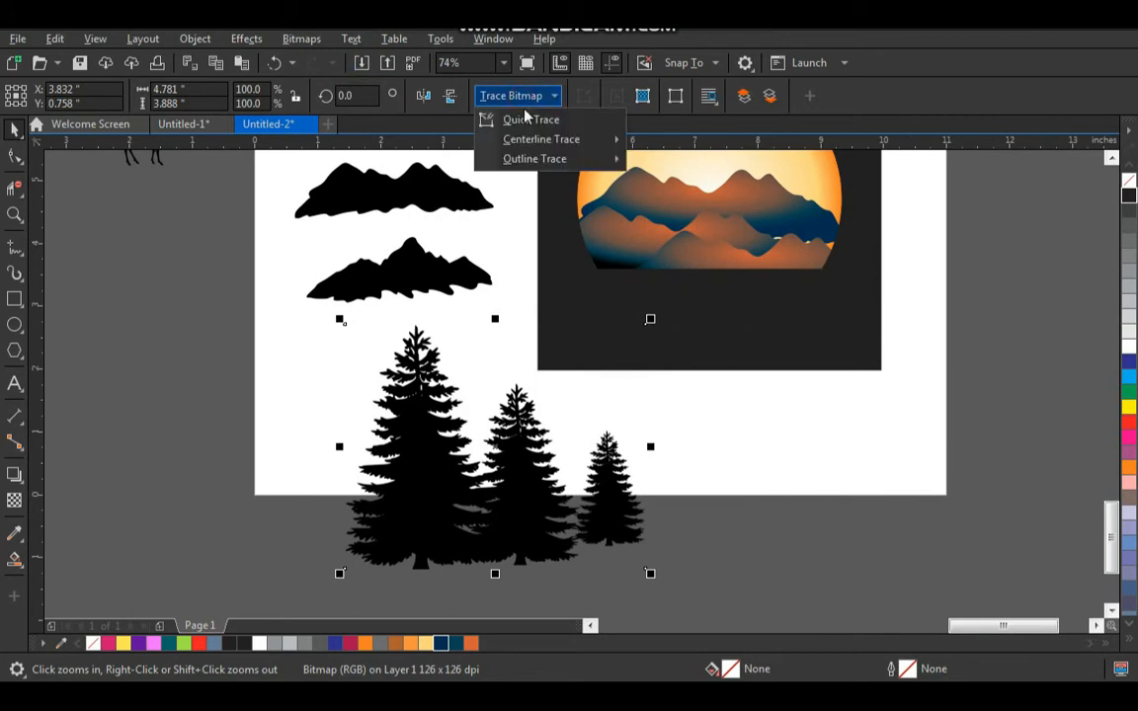
left_click(526, 117)
mouse_move(648, 523)
left_mouse_down()
mouse_move(517, 525)
mouse_move(525, 530)
left_mouse_up()
left_click(542, 529)
key("Delete")
Step: Move the traced trees onto the artwork, scale them to about 52.9 %, and bring them to the front
left_click_drag(399, 506, 903, 365)
left_click_drag(1013, 435, 868, 386)
key("shift+Page_Up")
mouse_move(808, 280)
left_mouse_down()
mouse_move(668, 293)
mouse_move(676, 284)
left_mouse_up()
left_click(729, 431)
Step: Fill the traced tree group with the palette black (K:100) used for the background
key("F2")
left_click_drag(490, 427, 897, 119)
left_click(515, 424)
scroll(517, 485, "down", 2)
key("F2")
left_click_drag(396, 234, 709, 517)
left_click(1129, 195)
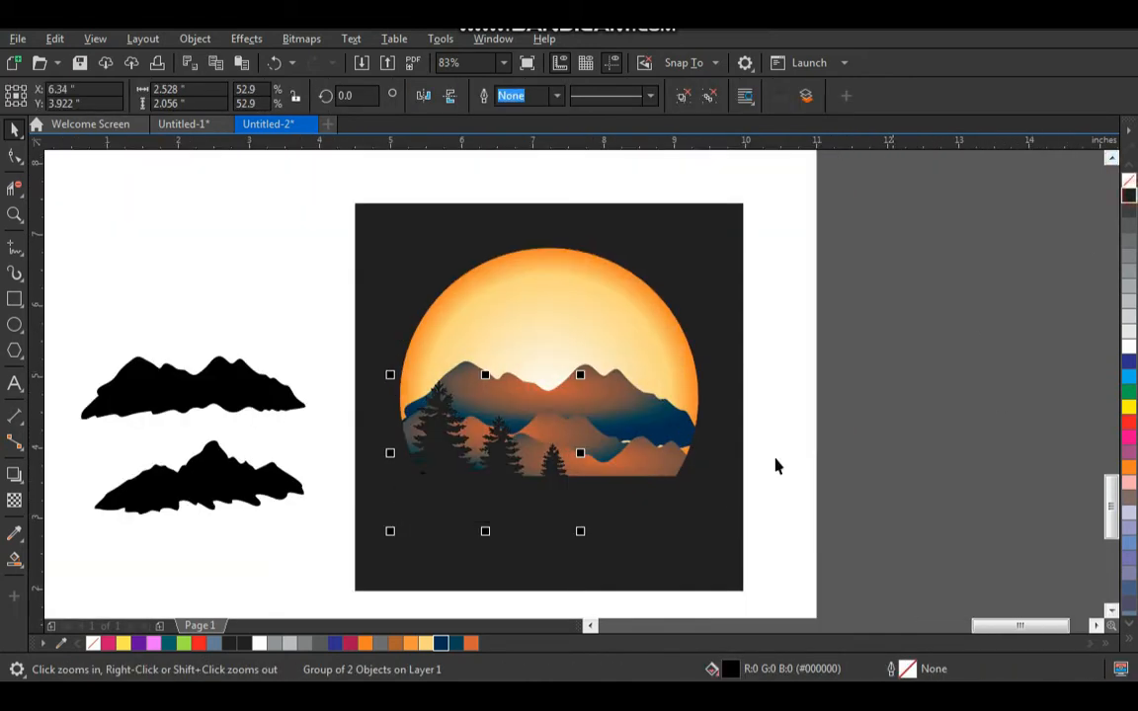
Step: Resize the trees to about 2.44 by 1.98 in and position them at the circle's lower left edge
left_click_drag(582, 535, 601, 548)
left_click_drag(520, 476, 503, 458)
left_click_drag(580, 527, 558, 508)
left_click_drag(483, 471, 488, 472)
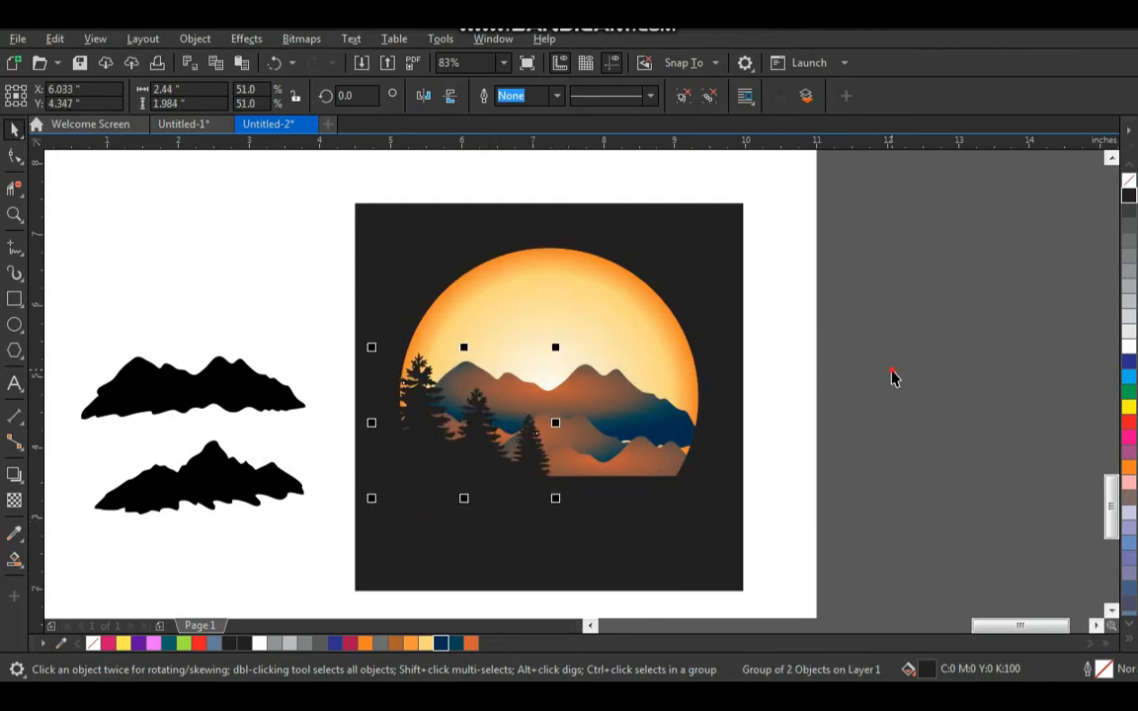
Step: Move the deer silhouette onto the lower right of the circle and bring it to the front
left_click(893, 376)
key("F2")
left_click_drag(817, 244, 130, 626)
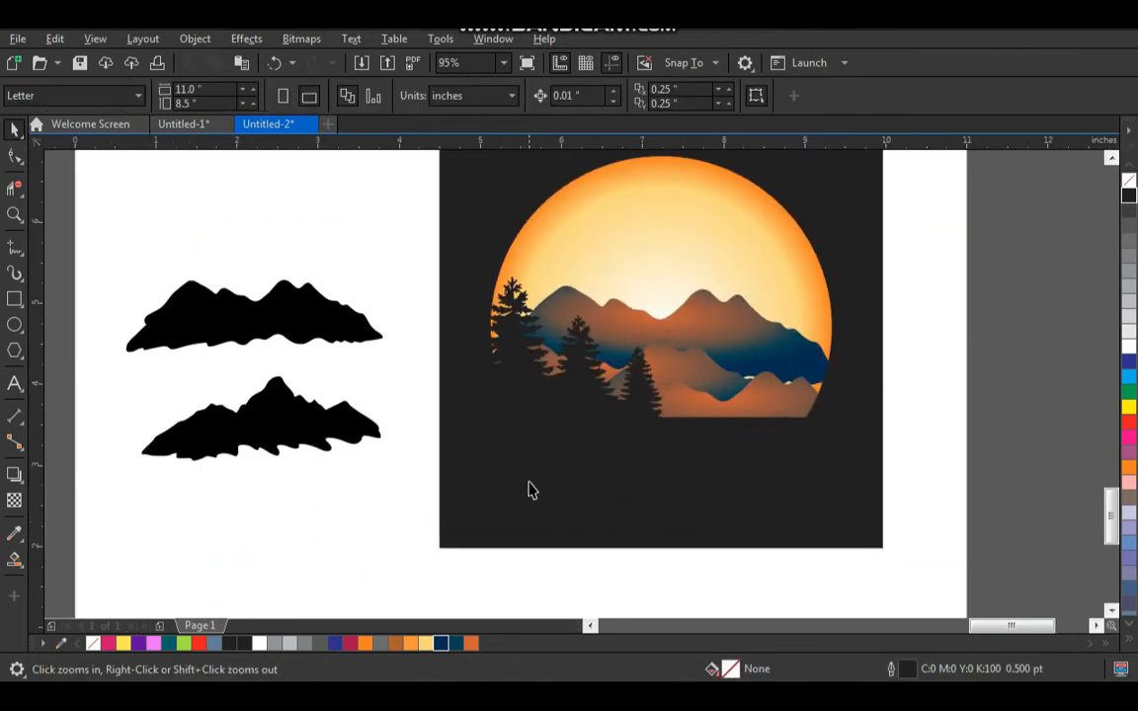
right_click(434, 337)
left_click_drag(170, 254, 779, 513)
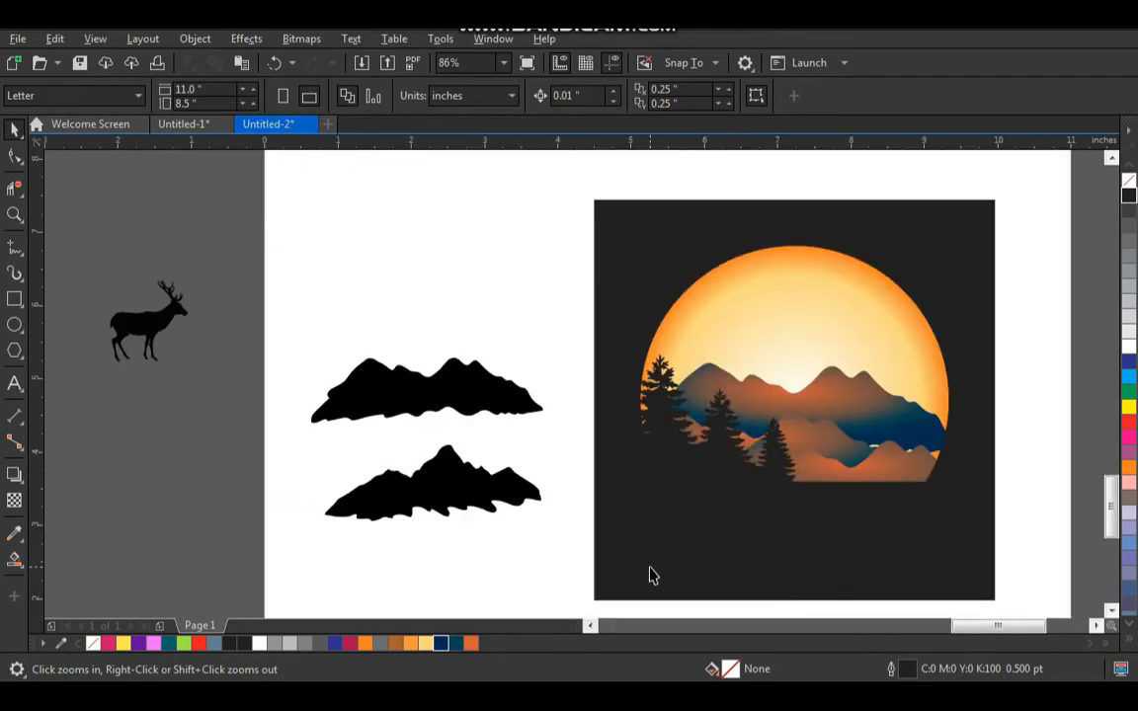
key("space")
left_click_drag(146, 331, 877, 456)
key("space")
left_click(926, 508)
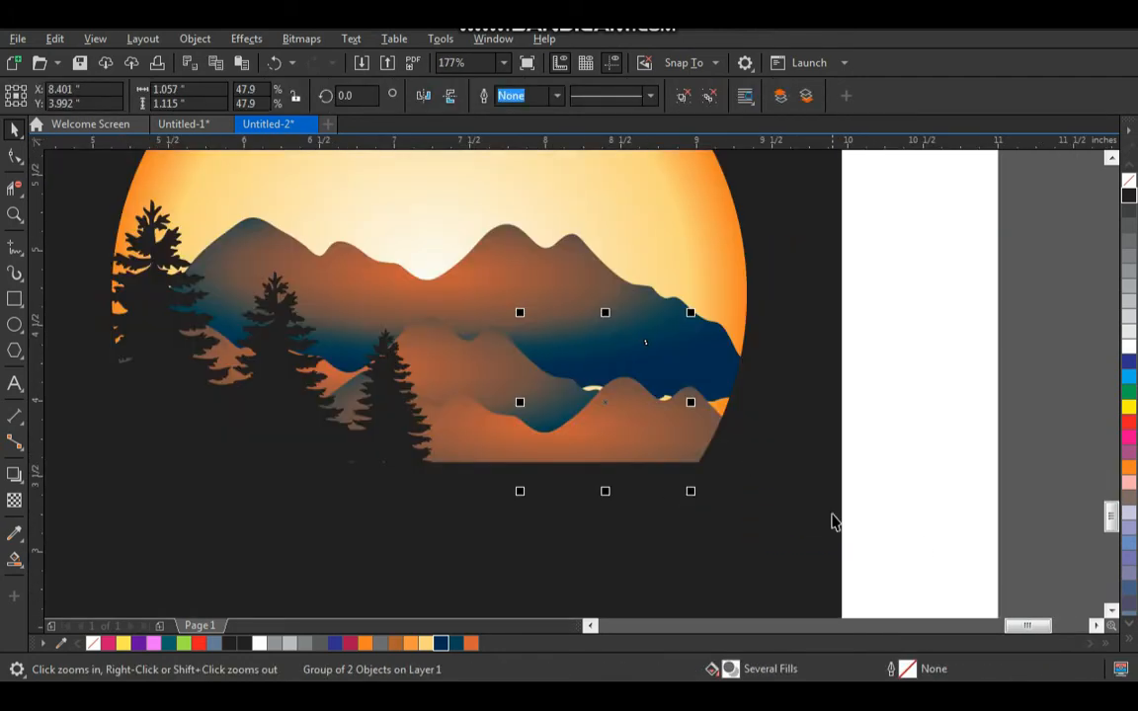
key("space")
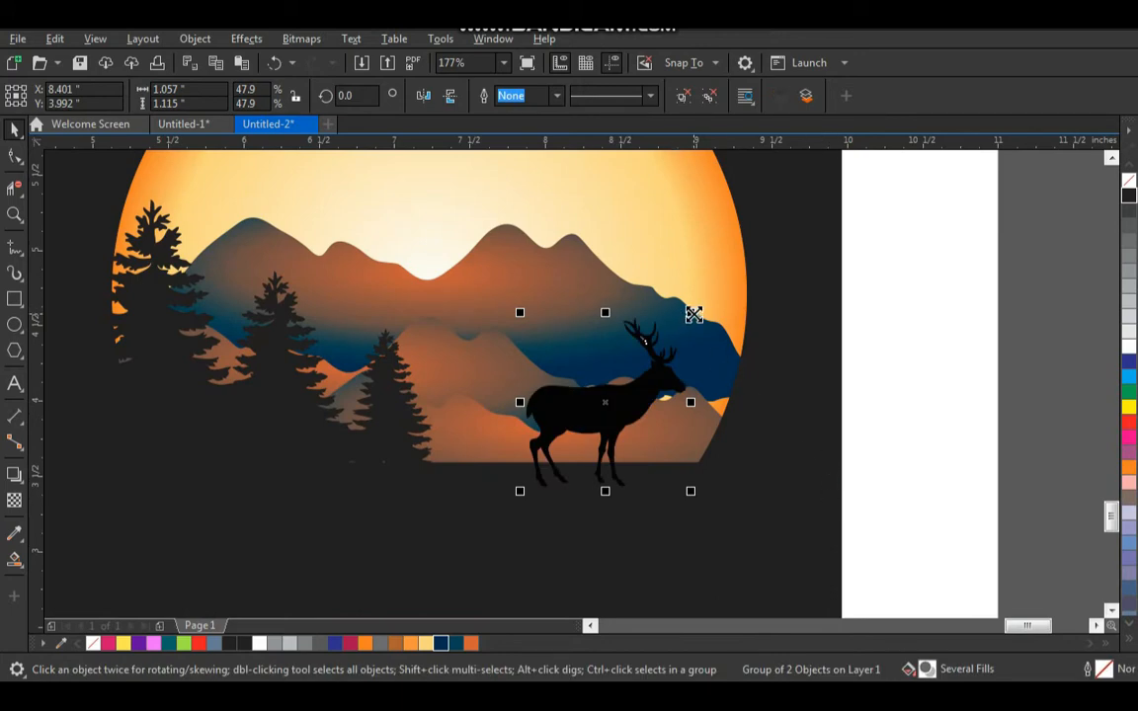
Step: Scale the deer to about 35.3 % and position its feet on the flat ground line
left_click_drag(690, 312, 687, 338)
left_click_drag(631, 409, 600, 402)
key("space")
left_click_drag(455, 524, 648, 341)
key("space")
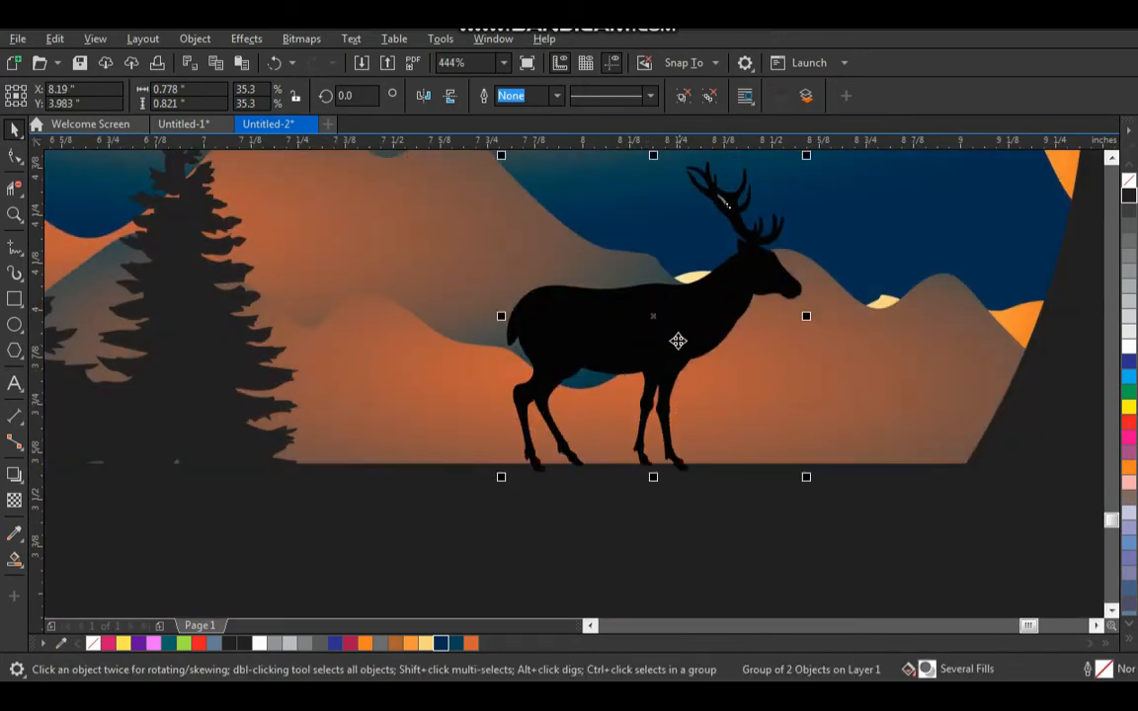
scroll(671, 338, "down", 2)
left_click_drag(727, 254, 759, 226)
scroll(710, 440, "down", 2)
left_click(919, 363)
Step: Copy the tree group to the right side of the circle and mirror the copy horizontally
key("F2")
left_click_drag(868, 244, 502, 524)
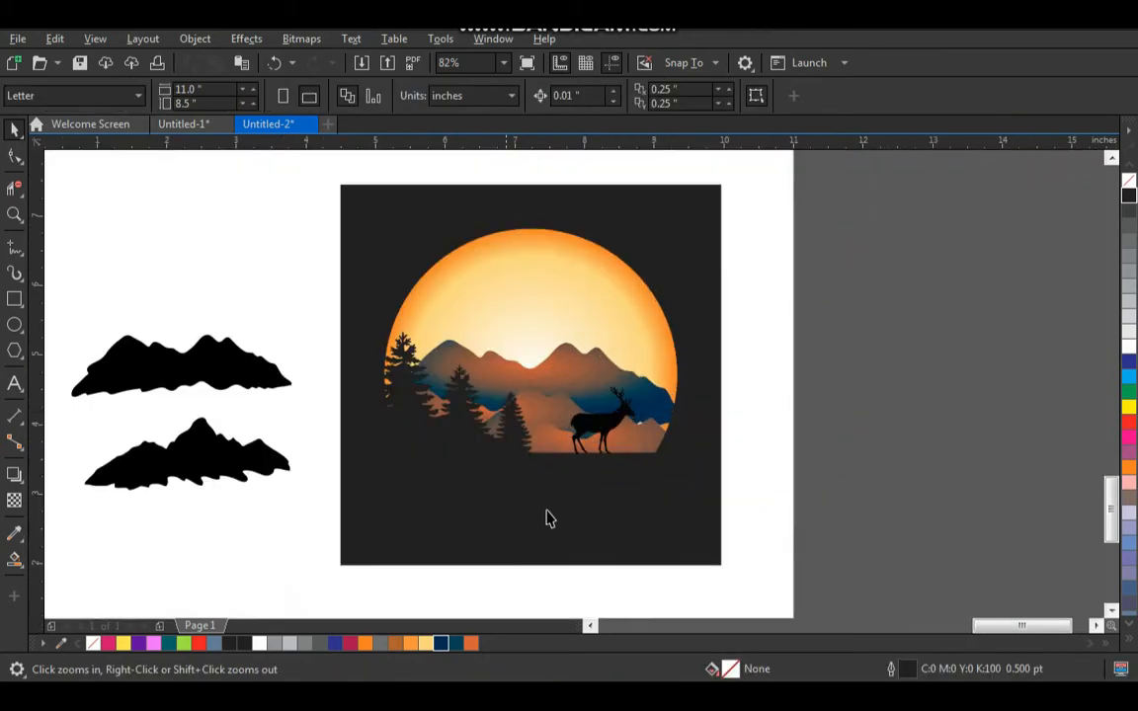
key("space")
left_click(460, 419)
left_click_drag(459, 418, 710, 419)
key("space")
left_click_drag(843, 241, 340, 538)
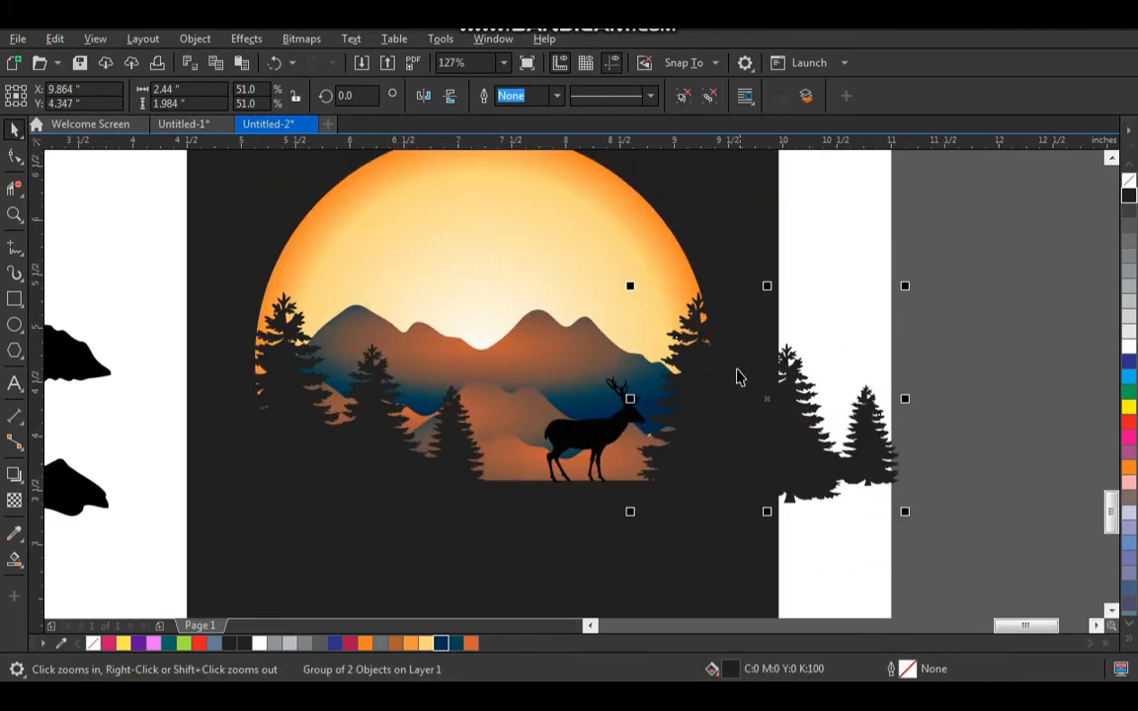
left_click(423, 97)
left_click_drag(783, 468, 783, 468)
Step: PowerClip the mirrored tree group inside the sun circle
key("F3")
key("F2")
left_click_drag(874, 271, 474, 509)
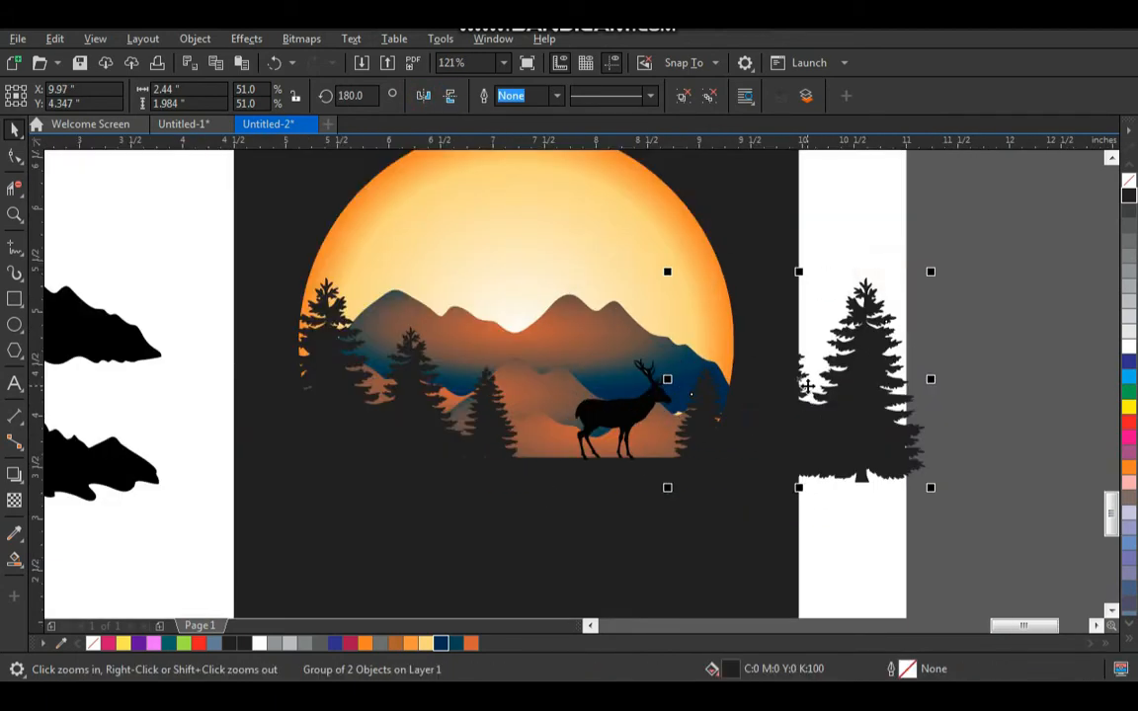
right_click(798, 385)
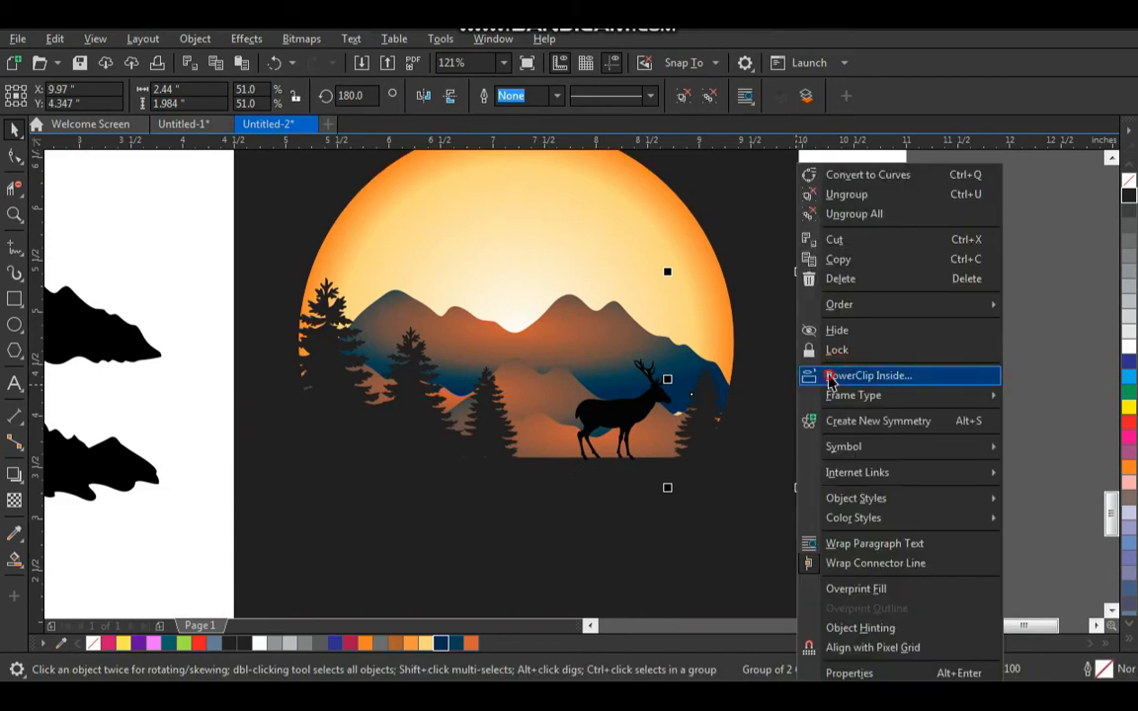
left_click(828, 376)
left_click(706, 293)
left_click(782, 472)
Step: Delete the two spare black mountain silhouettes beside the artwork
key("F3")
key("F2")
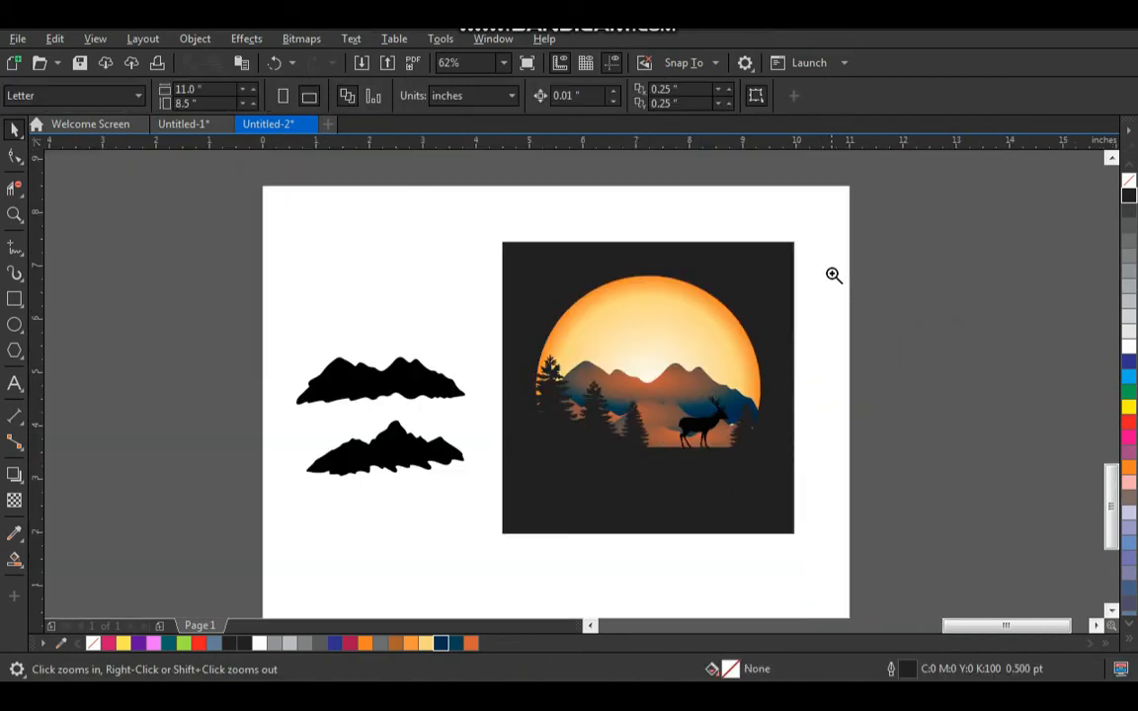
left_click_drag(837, 214, 445, 573)
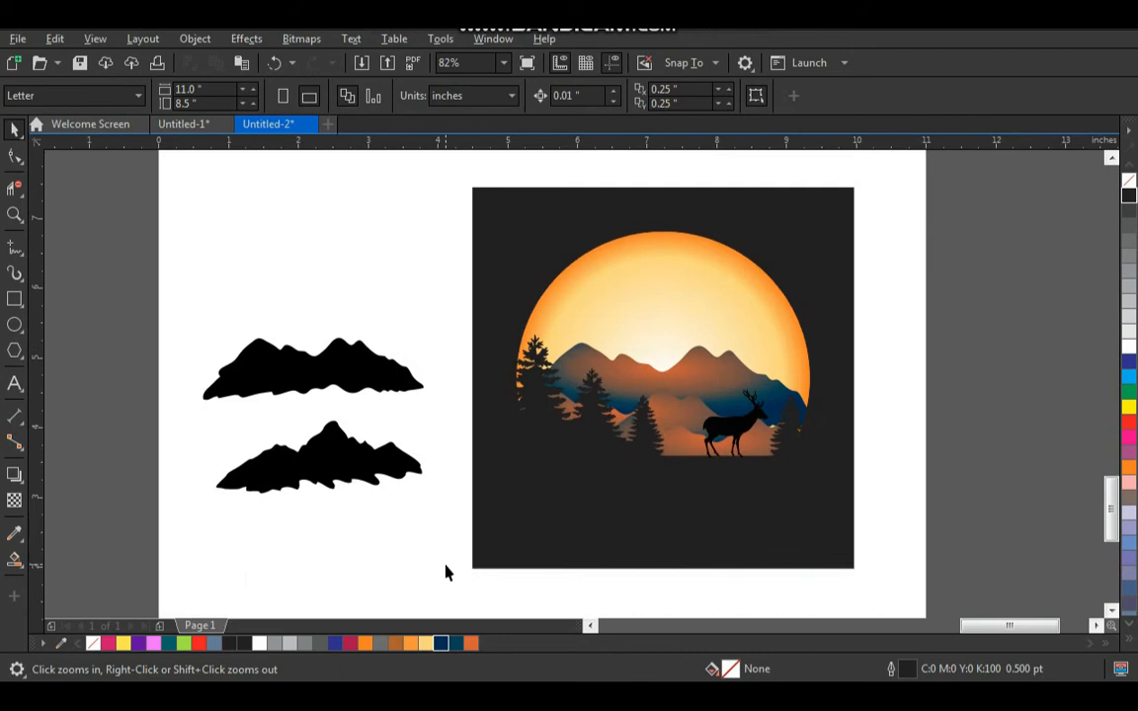
key("space")
left_click(376, 399)
left_click(326, 437, "shift")
key("Delete")
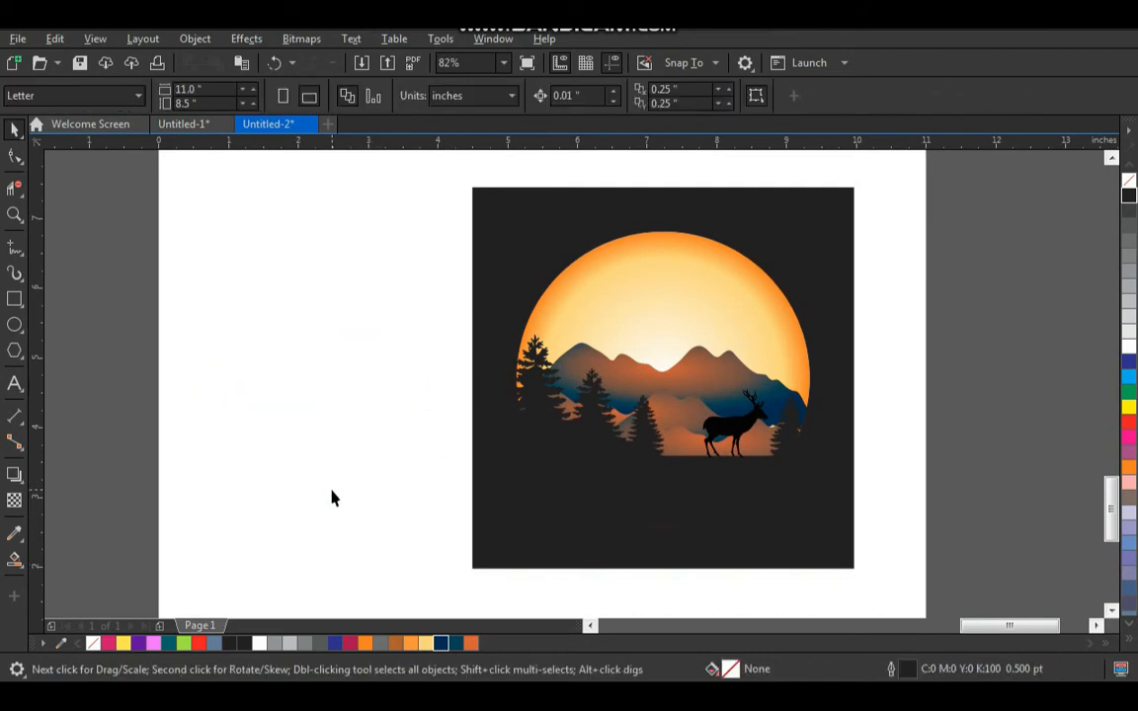
Step: Draw a wavy freehand cloud outline about 2.9 by 0.7 in across the sun's upper right edge
key("z")
left_click_drag(426, 170, 856, 539)
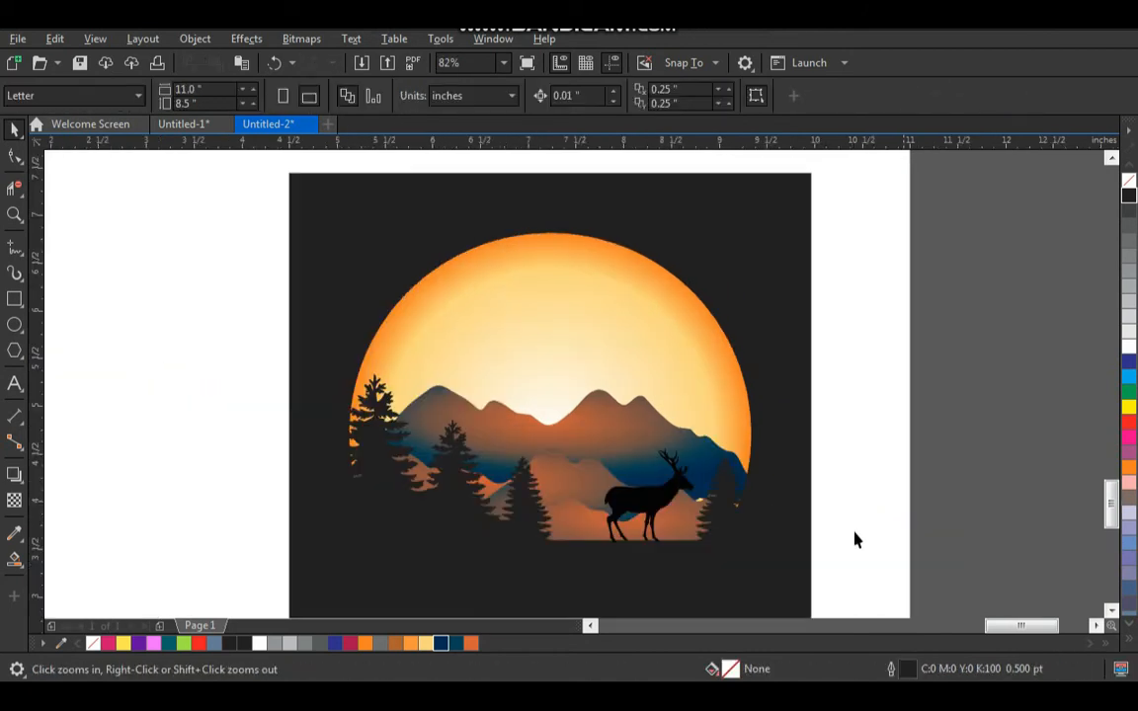
left_click(22, 257)
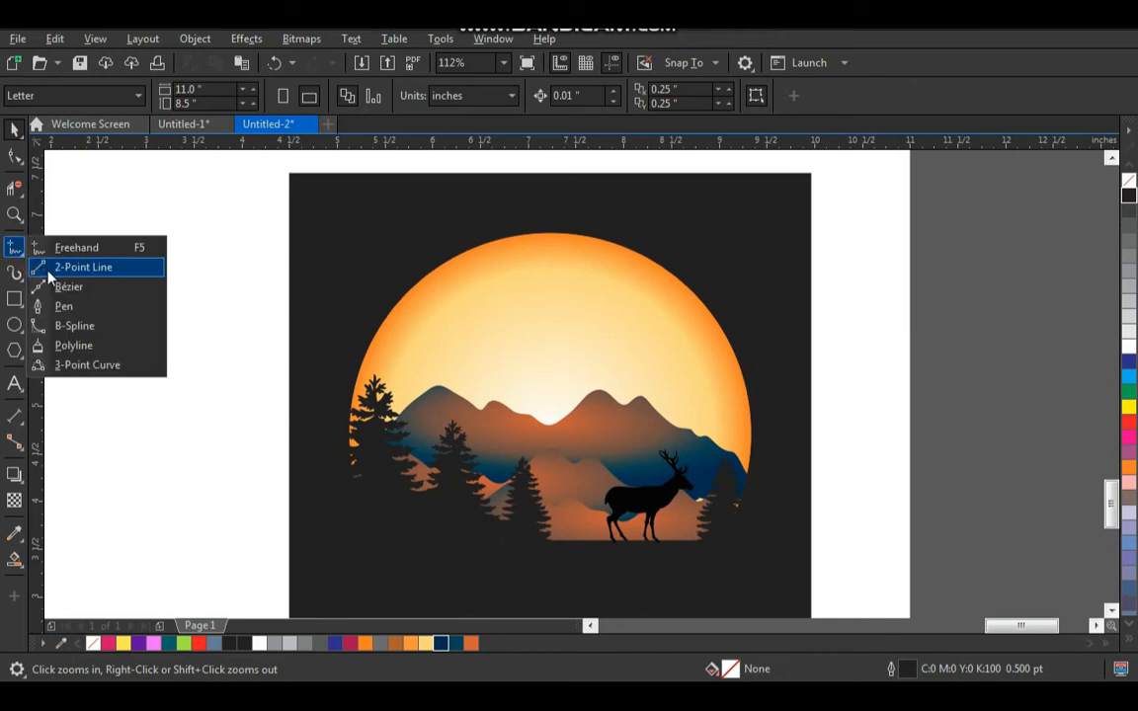
left_click(94, 259)
key("z")
left_click_drag(323, 216, 822, 463)
mouse_move(829, 300)
left_mouse_down()
mouse_move(788, 300)
mouse_move(748, 320)
mouse_move(776, 340)
mouse_move(677, 346)
left_mouse_up()
left_click_drag(477, 386, 516, 425)
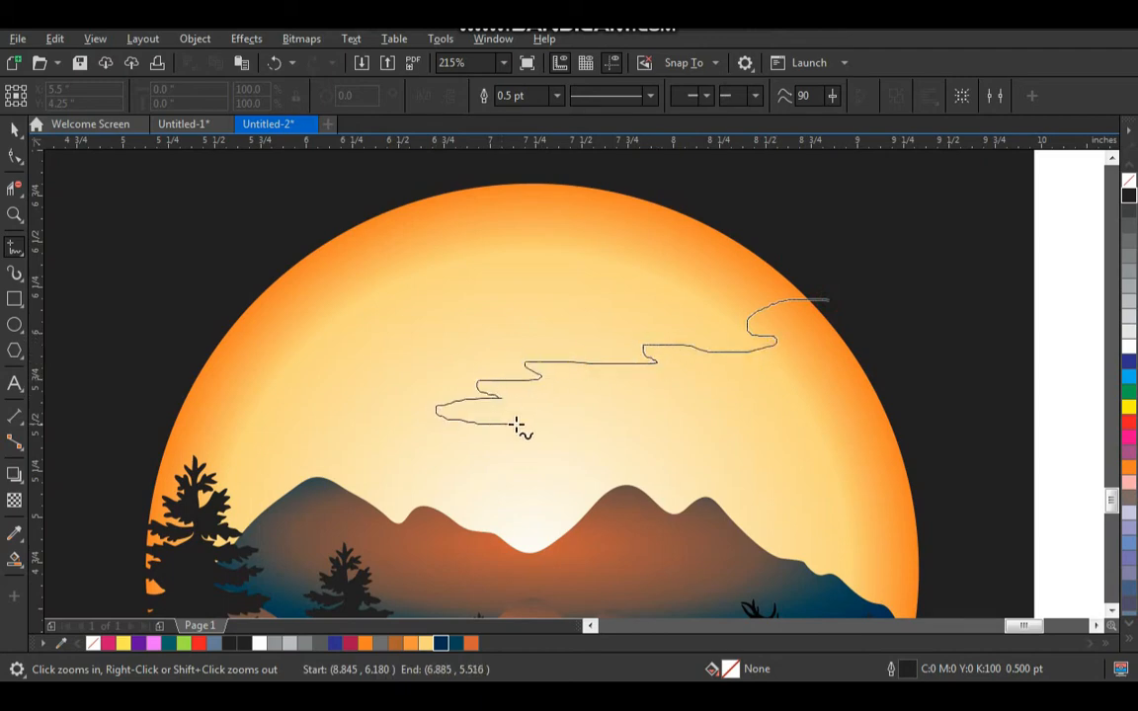
mouse_move(797, 392)
left_mouse_down()
mouse_move(948, 383)
mouse_move(973, 370)
mouse_move(859, 325)
left_mouse_up()
Step: Close the cloud curve and flatten it to about 0.31 in high
left_click(860, 95)
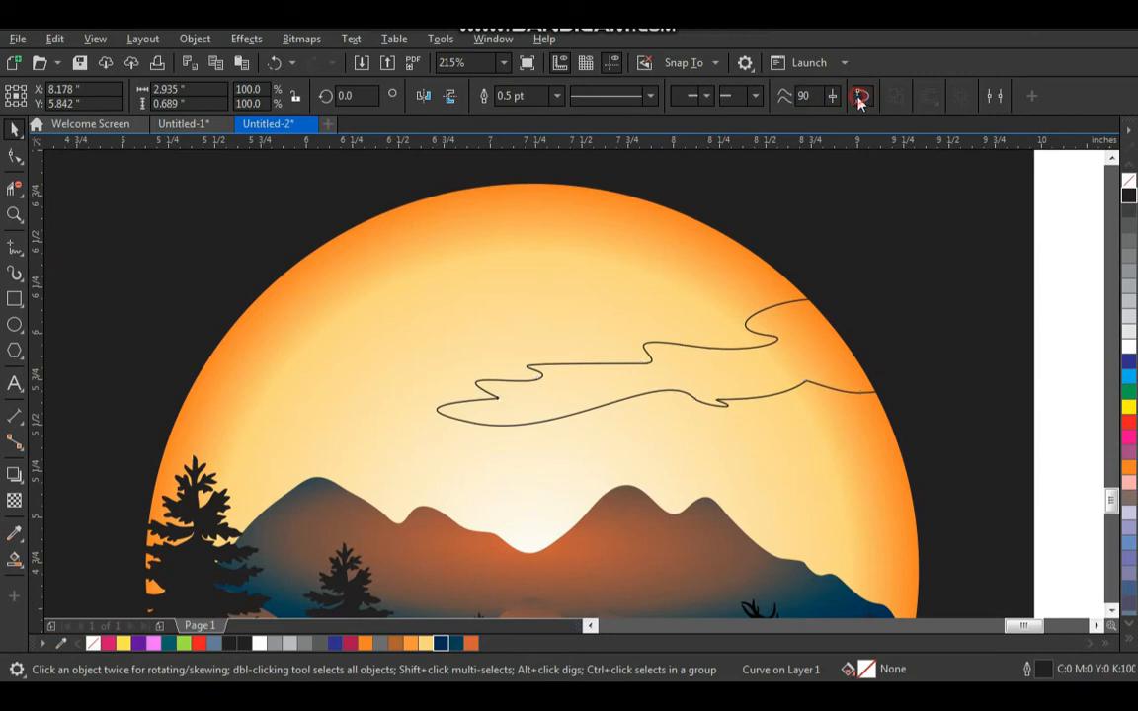
left_click_drag(705, 430, 706, 396)
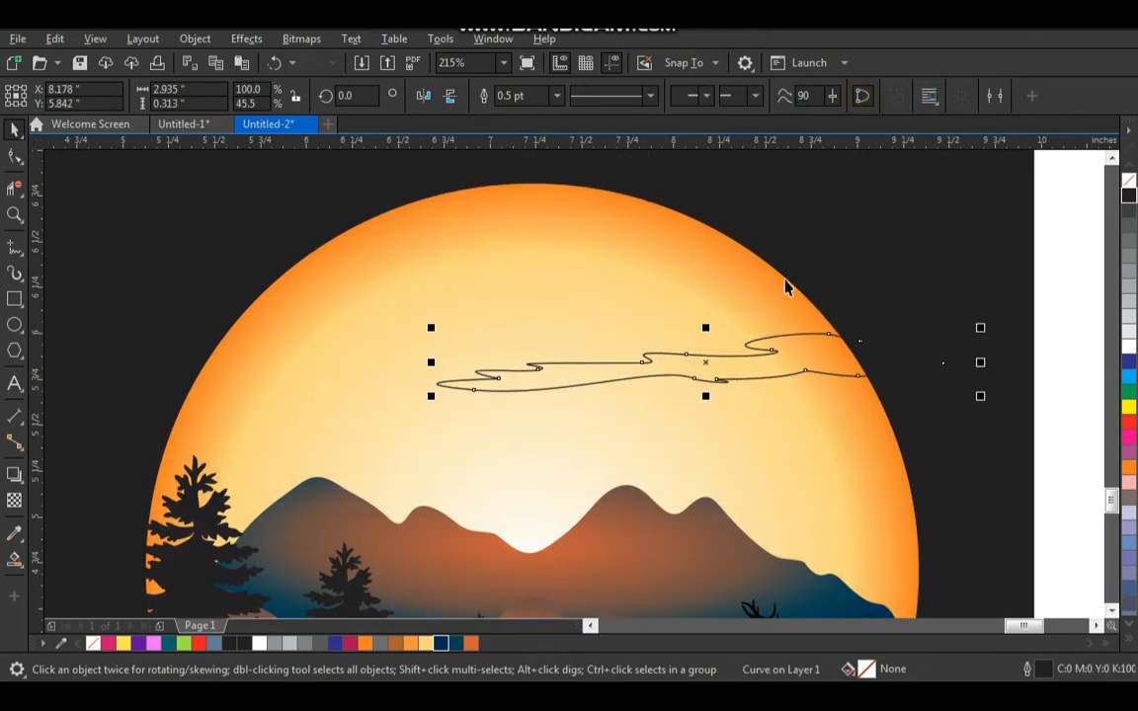
Step: Make two smaller copies of the cloud outline, one across the sun's left edge and one higher near its centre
left_click(822, 263)
left_click_drag(814, 357, 593, 320)
right_click(593, 320)
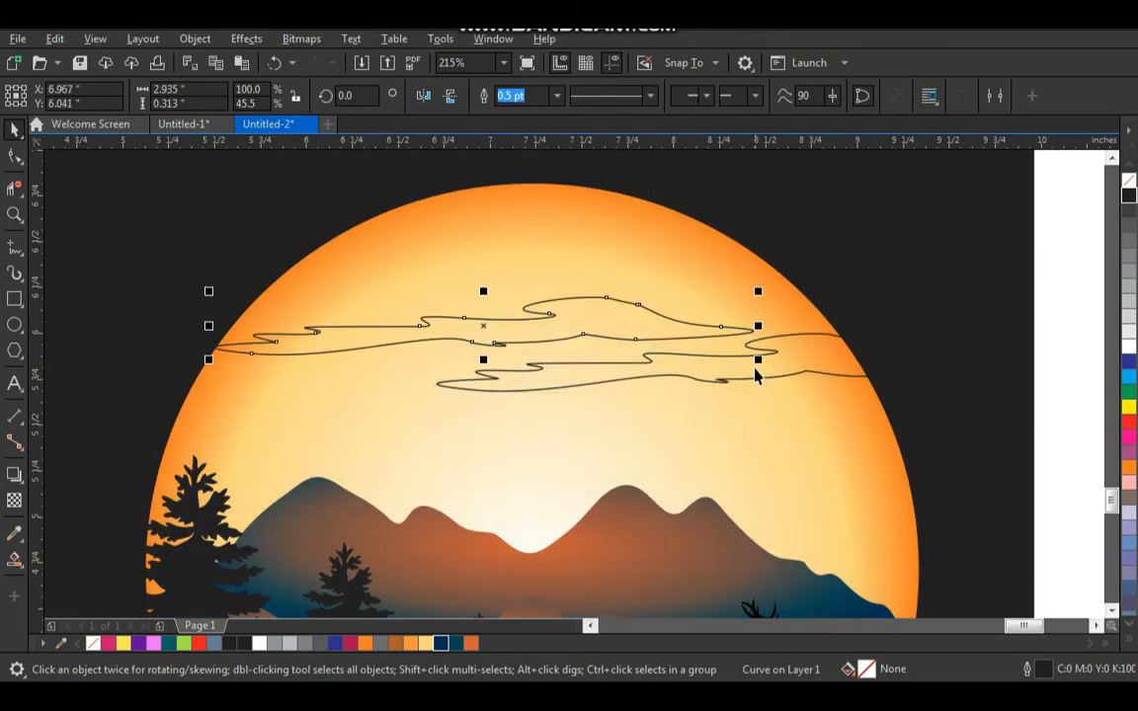
left_click_drag(755, 372, 496, 353)
left_click_drag(386, 287, 357, 335)
Step: Group the three cloud outlines, fill them with white and remove their outline
left_click(553, 305, "shift")
left_click(566, 364, "shift")
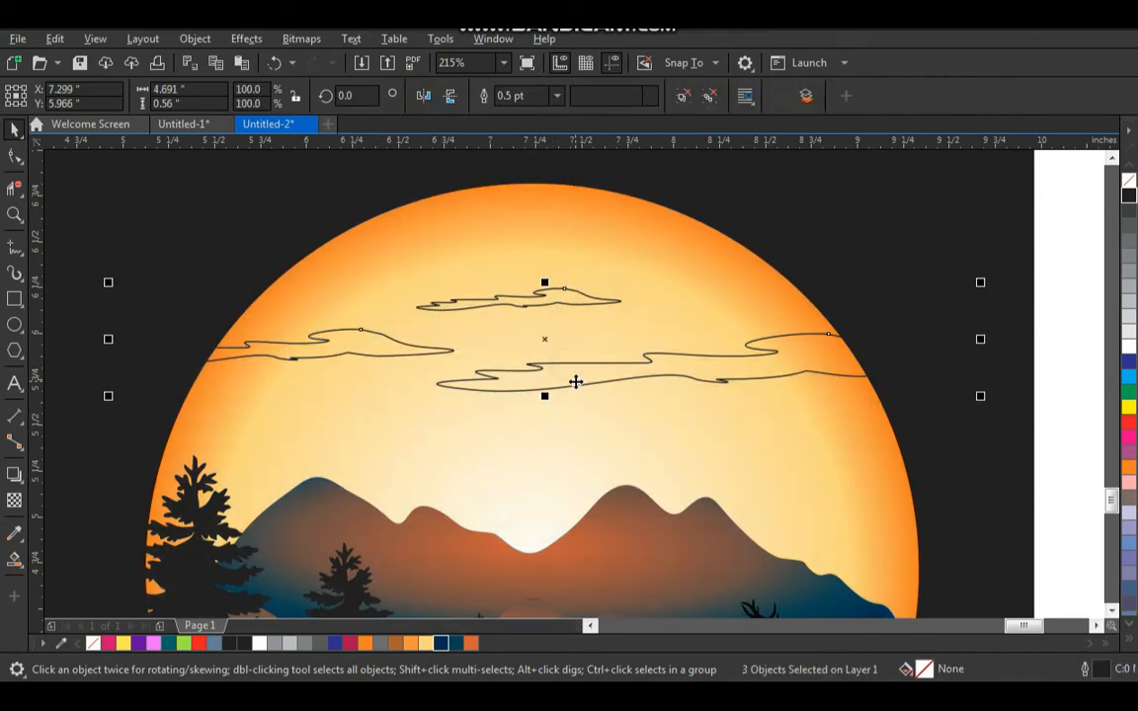
key("ctrl+g")
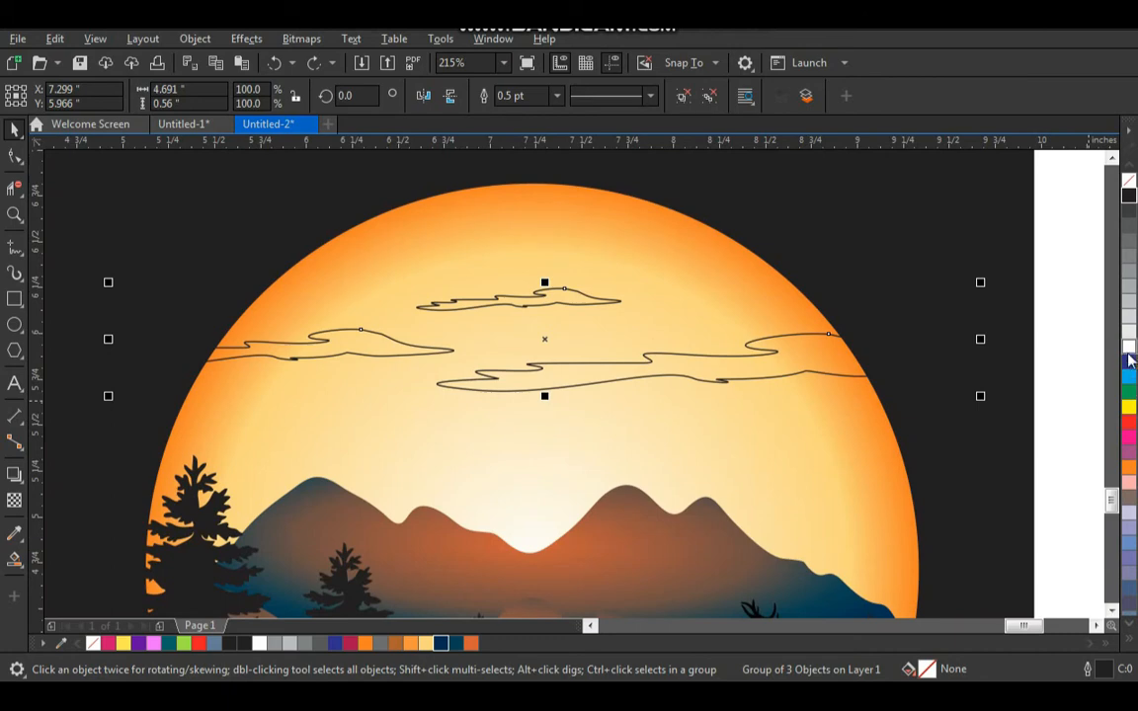
left_click(1128, 348)
right_click(1128, 182)
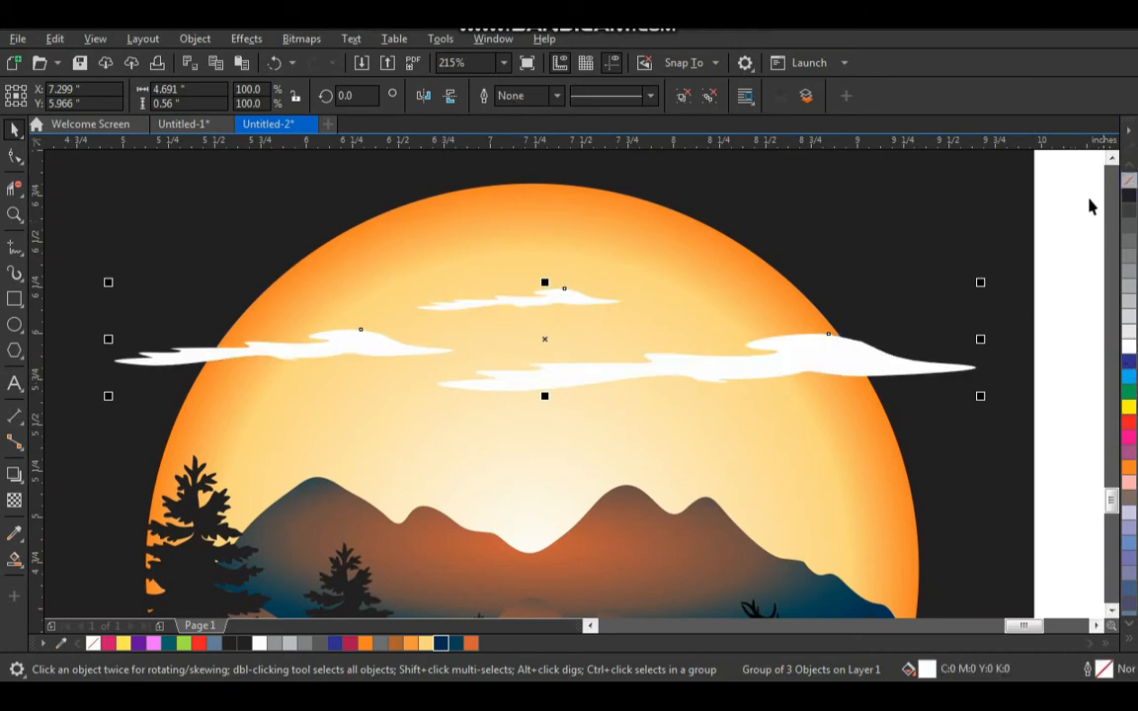
Step: Make the cloud group semi-transparent and move it up slightly to about Y 6.06 in
left_click(21, 503)
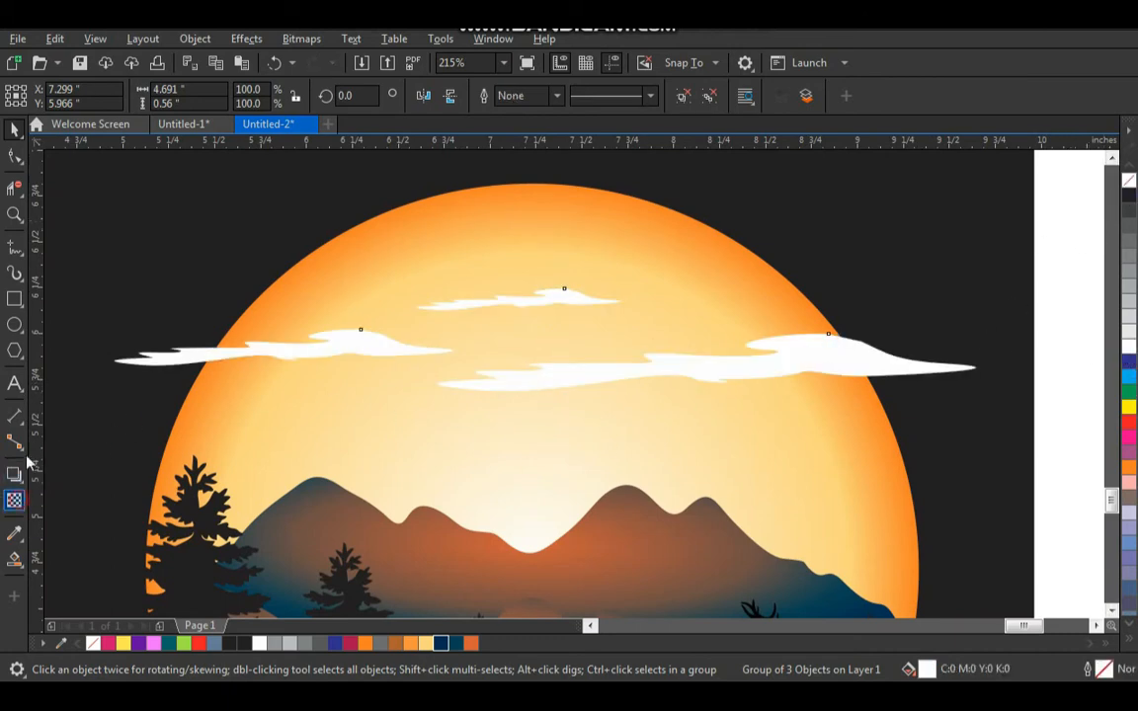
key("space")
left_click_drag(762, 361, 765, 338)
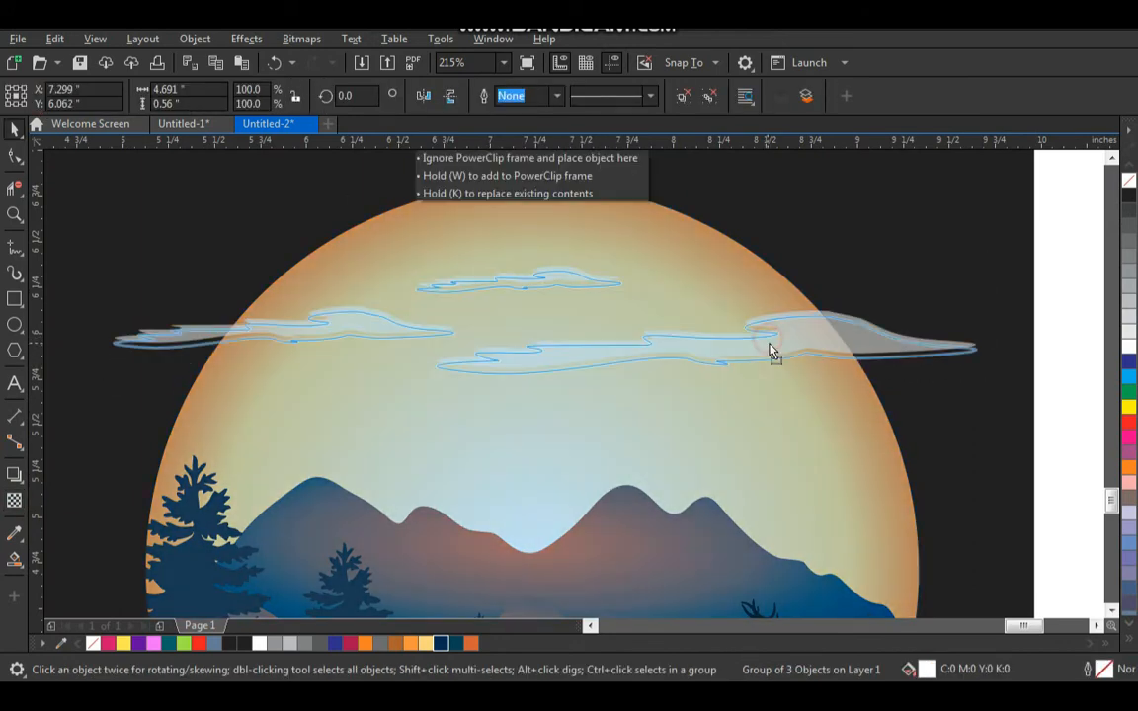
Step: PowerClip the semi-transparent cloud group inside the sun circle
right_click(770, 340)
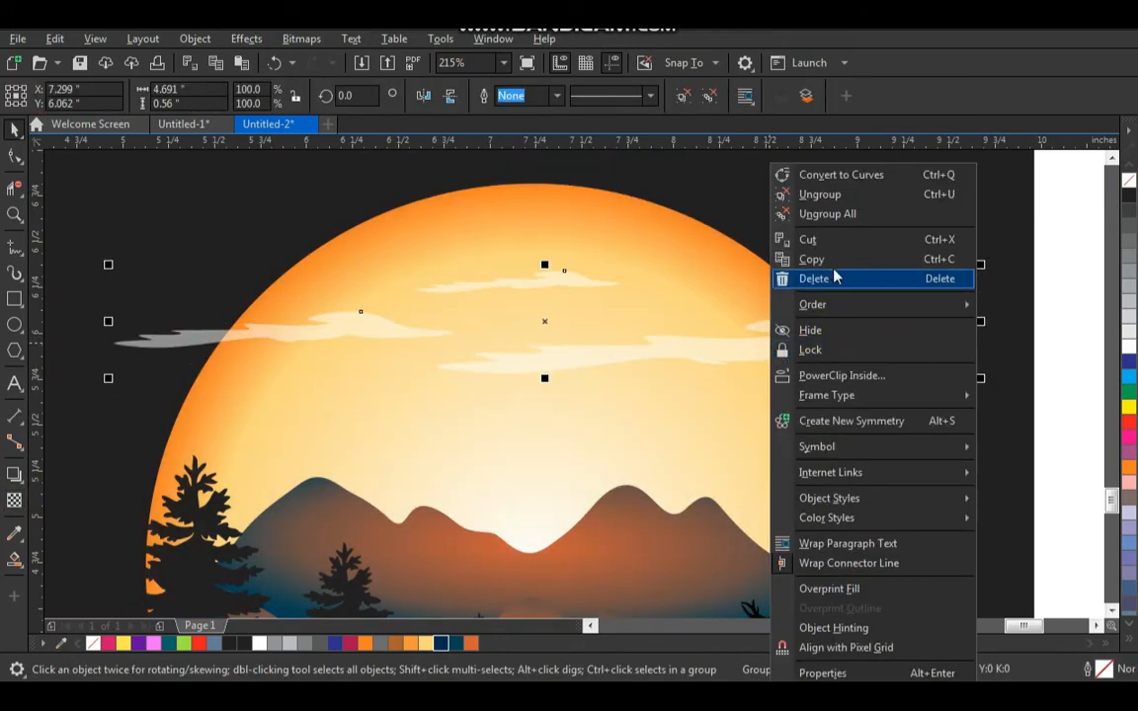
left_click(845, 376)
left_click(819, 413)
scroll(902, 341, "down", 2)
left_click(992, 300)
key("F2")
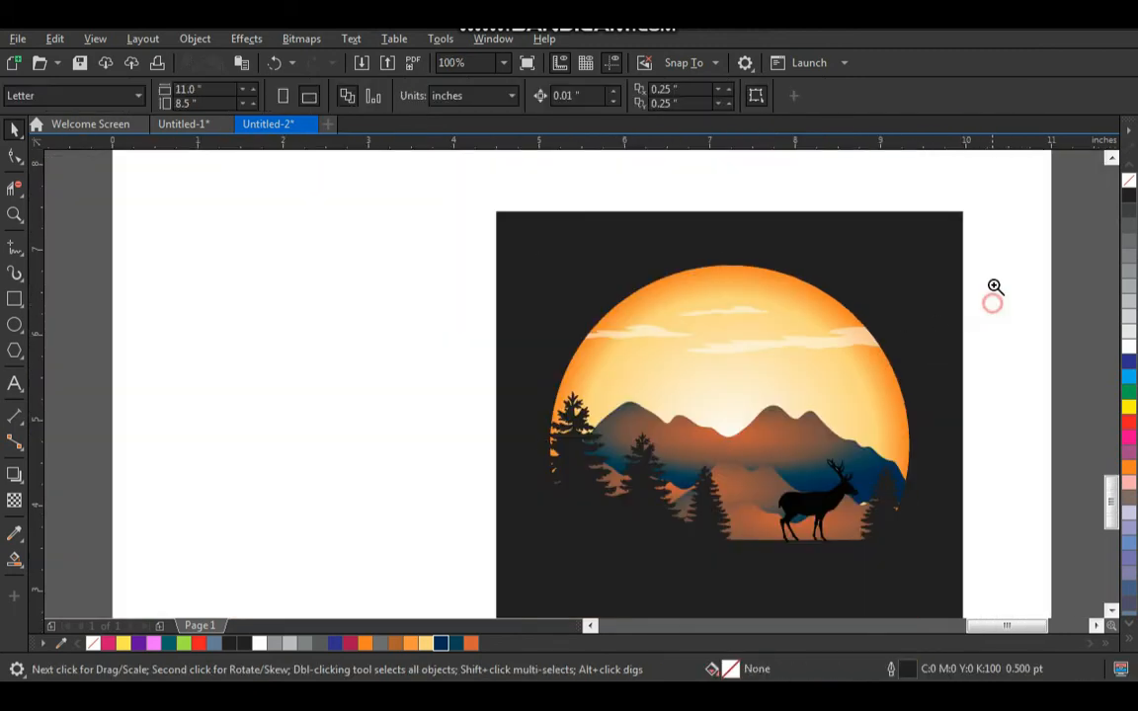
left_click_drag(1006, 221, 474, 654)
scroll(581, 590, "down", 3)
left_click_drag(444, 288, 743, 542)
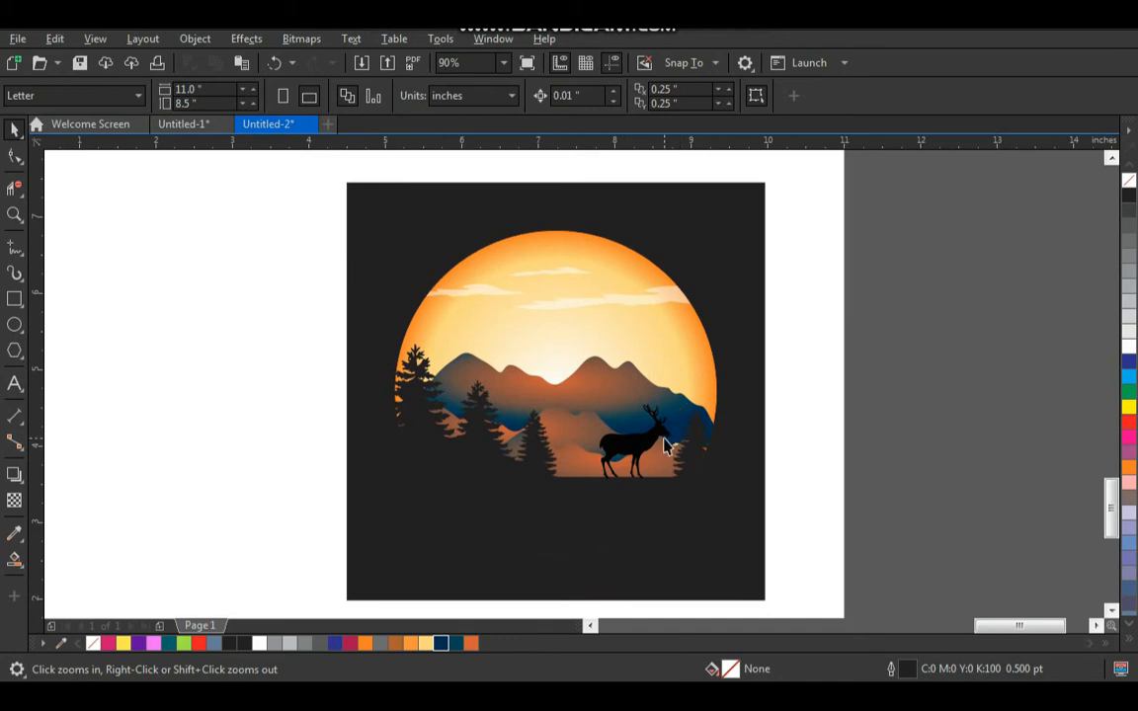
Step: Fill the deer silhouette with the K:100 dark colour and shift it left to about X 7.81 in
key("F7")
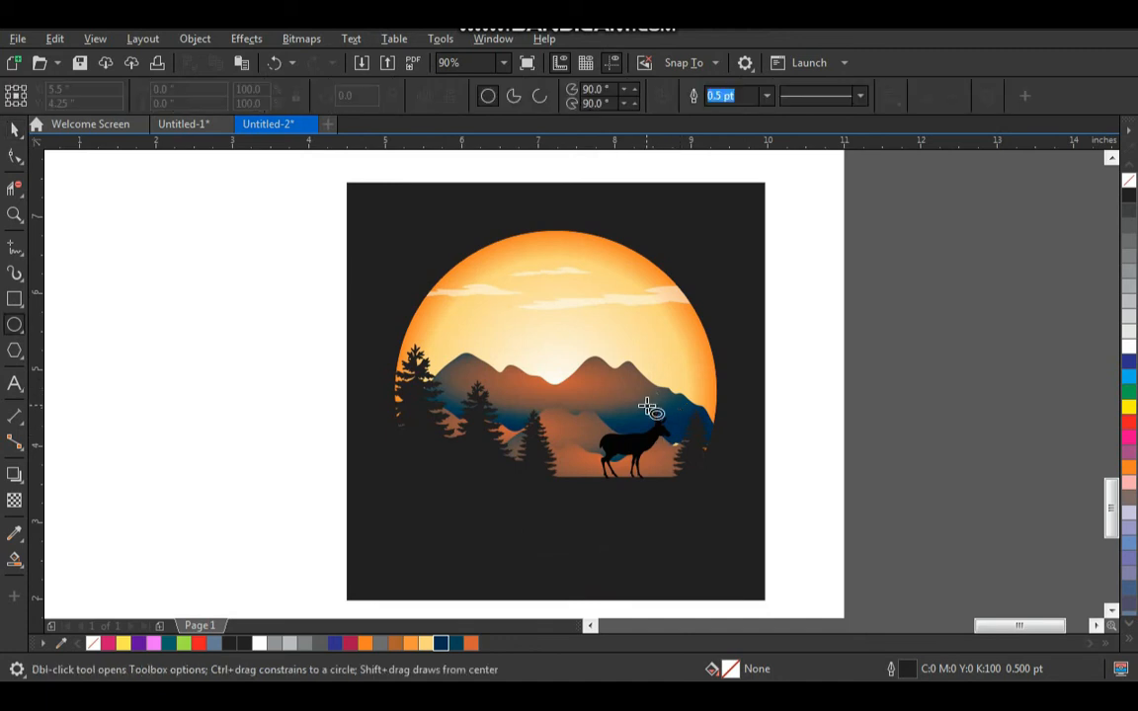
key("space")
key("F2")
left_click_drag(769, 234, 378, 573)
key("space")
left_click(643, 435)
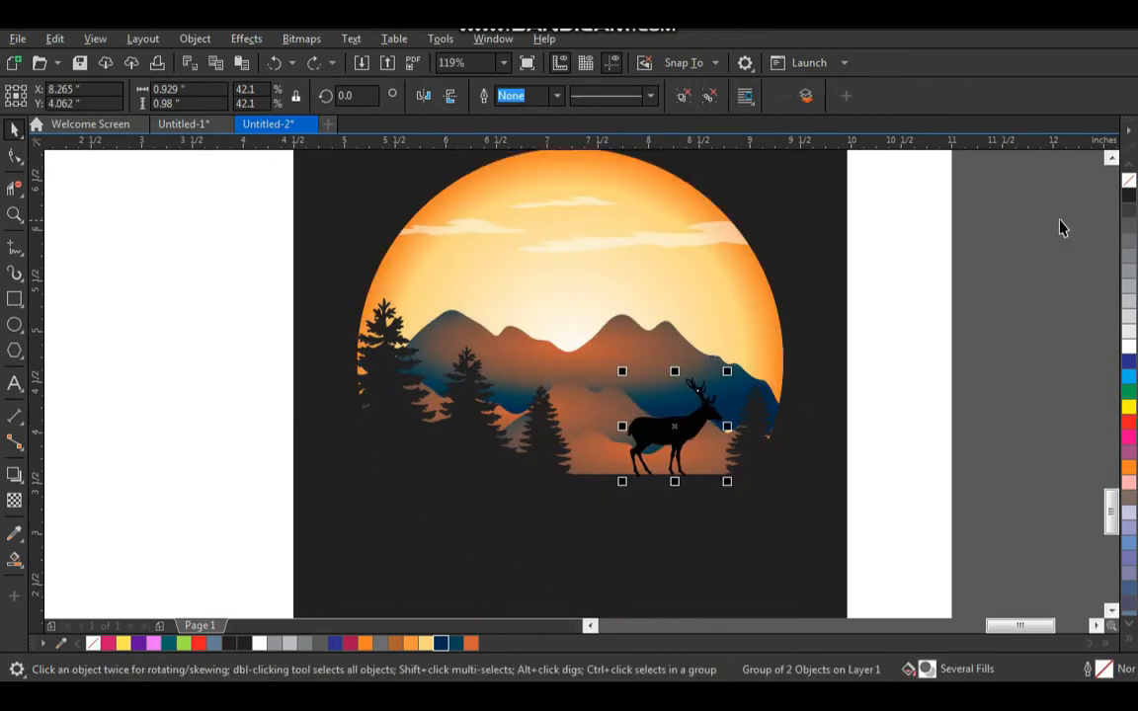
key("Escape")
key("F2")
left_click_drag(828, 323, 538, 529)
key("space")
left_click_drag(594, 408, 509, 383)
key("F3")
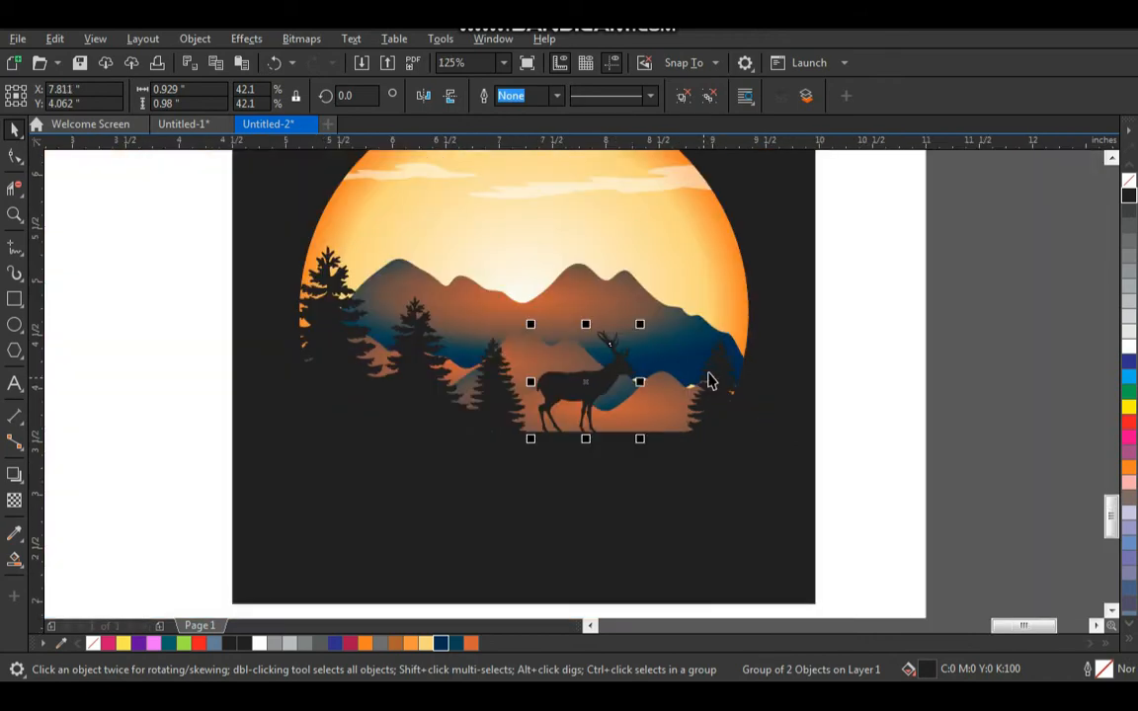
left_click(785, 330)
Step: Add 24 pt Arial artistic text beside the dark square, reading ARTWORK on one line and ILLUSTRATION on the line below
key("F3")
key("F2")
left_click_drag(465, 148, 854, 491)
left_click(894, 505)
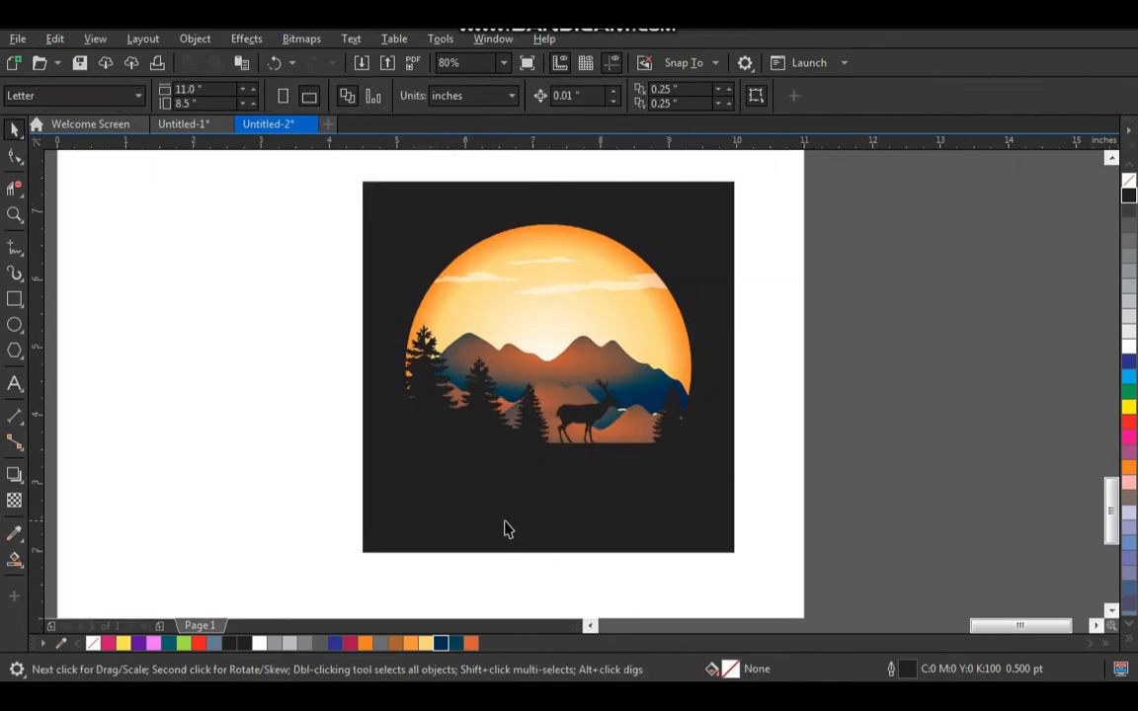
key("F8")
left_click(213, 486)
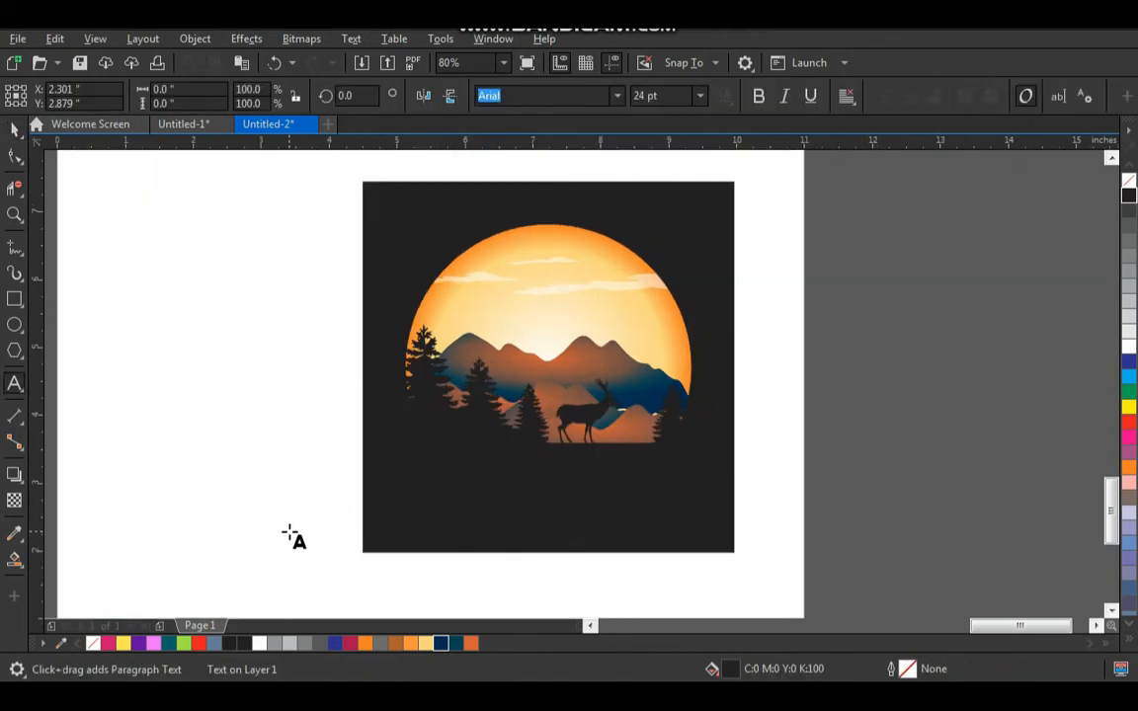
type("a")
key("BackSpace")
type("ATOI")
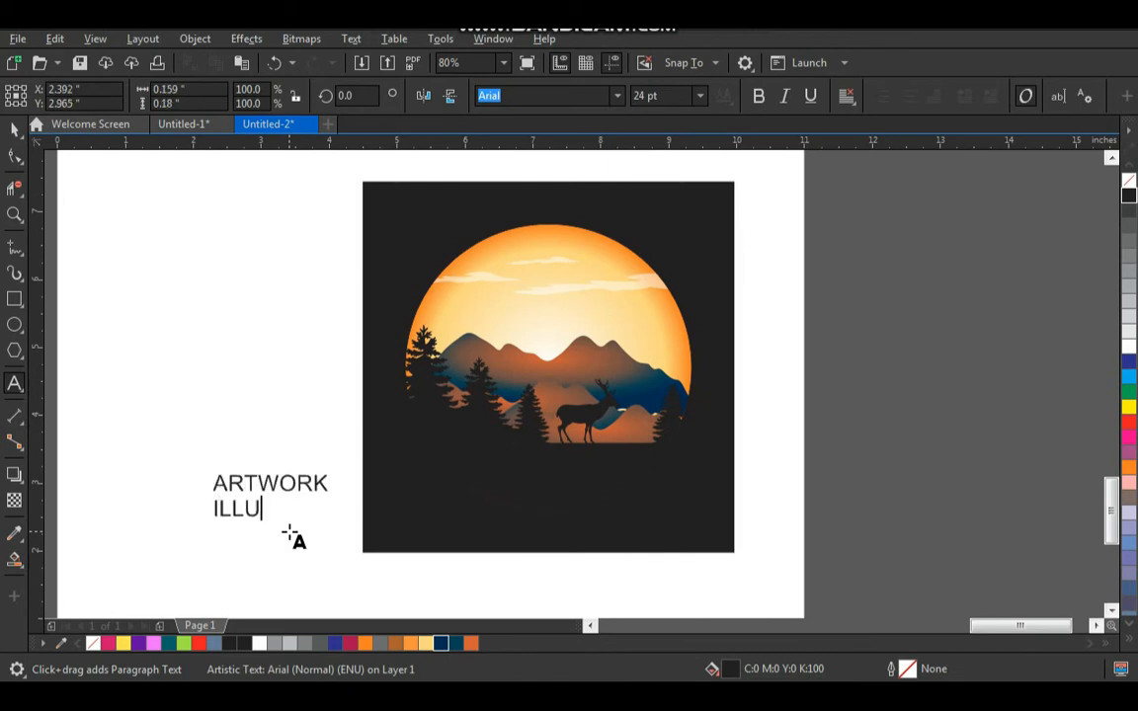
type("N")
key("ctrl+space")
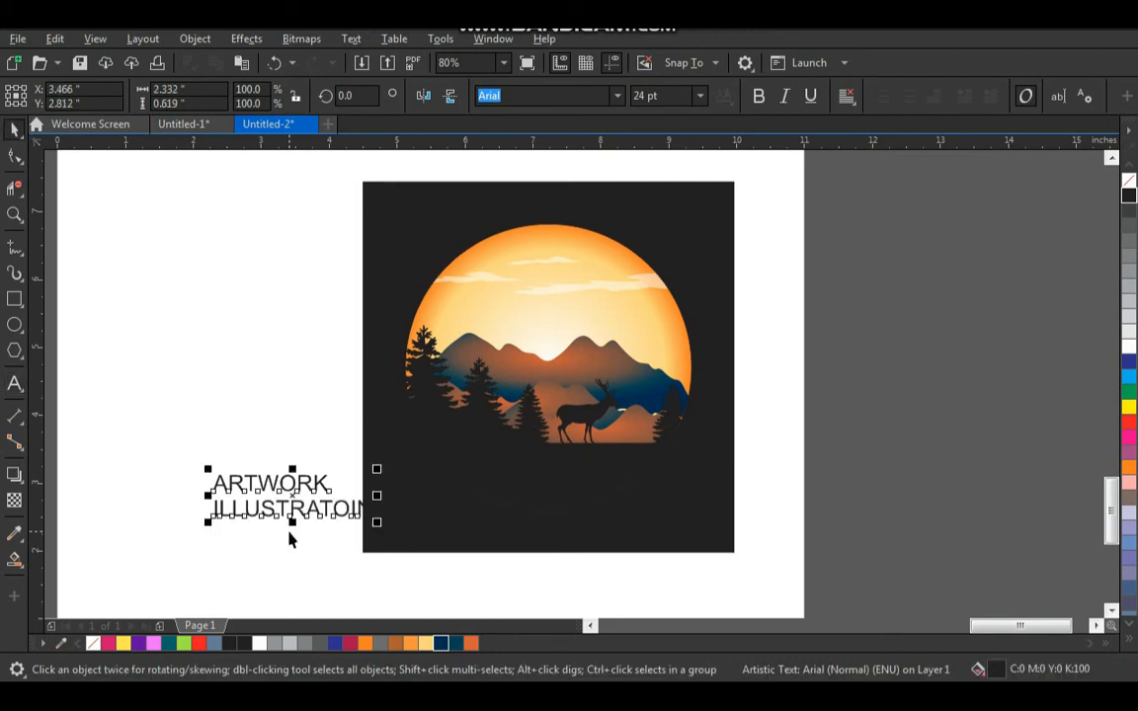
key("s")
key("F8")
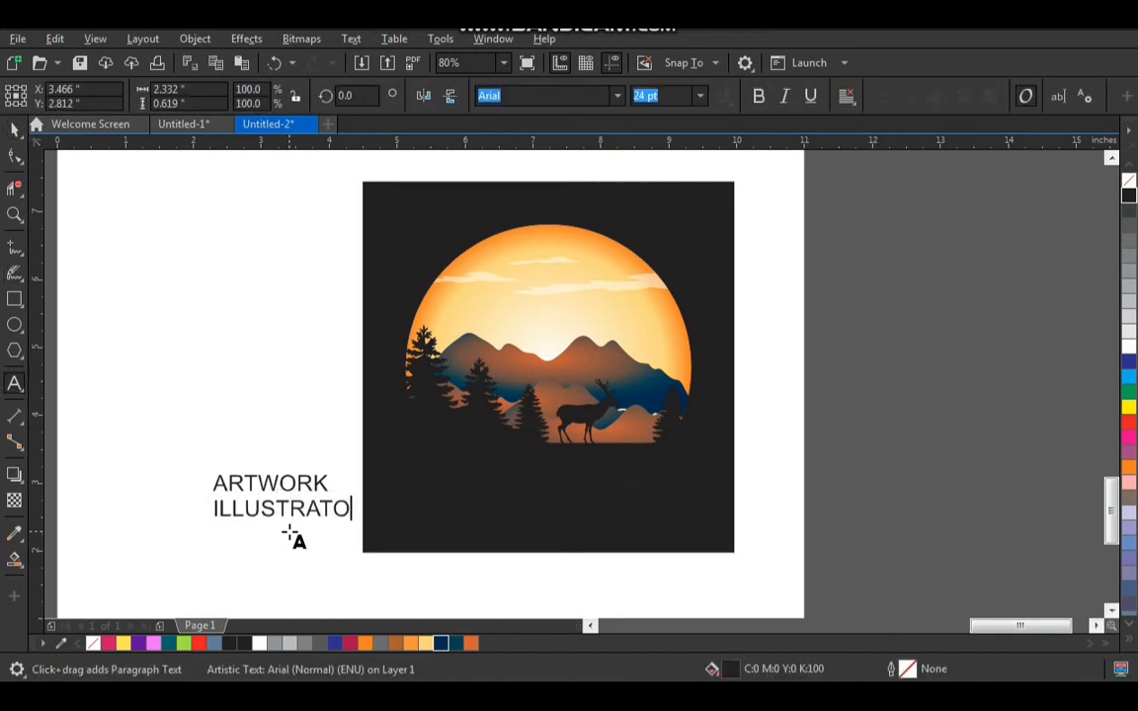
key("ctrl+space")
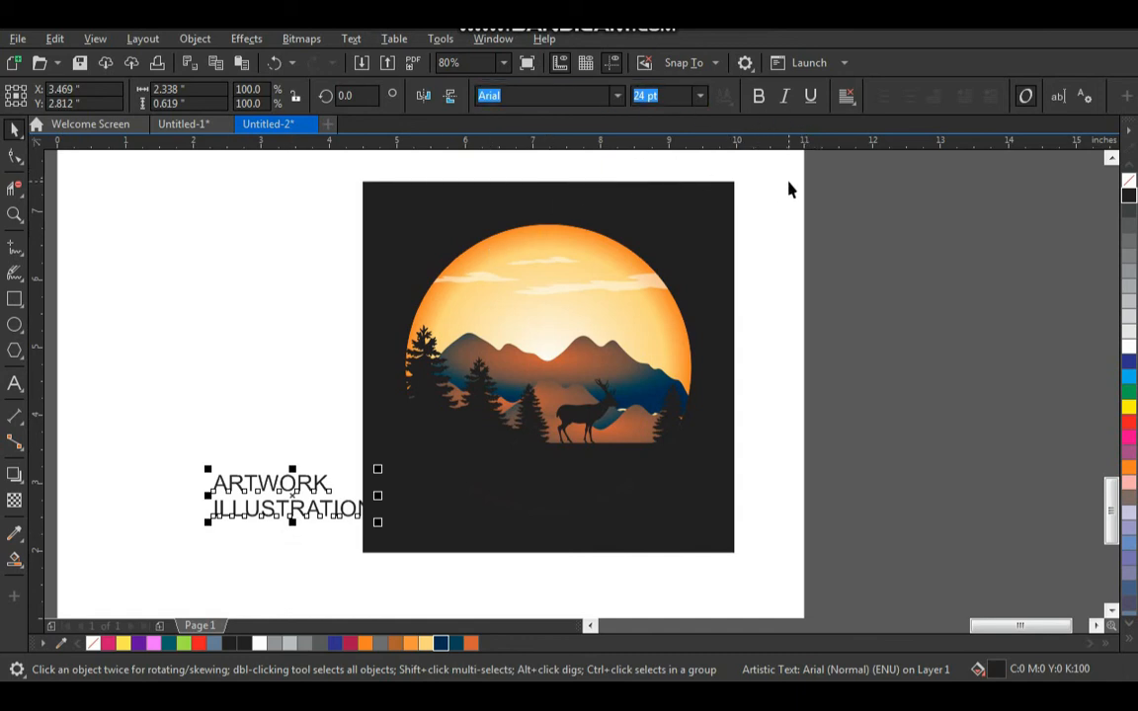
Step: Centre-align the two-line text and move it onto the dark square beneath the landscape
left_click(849, 99)
left_click(876, 157)
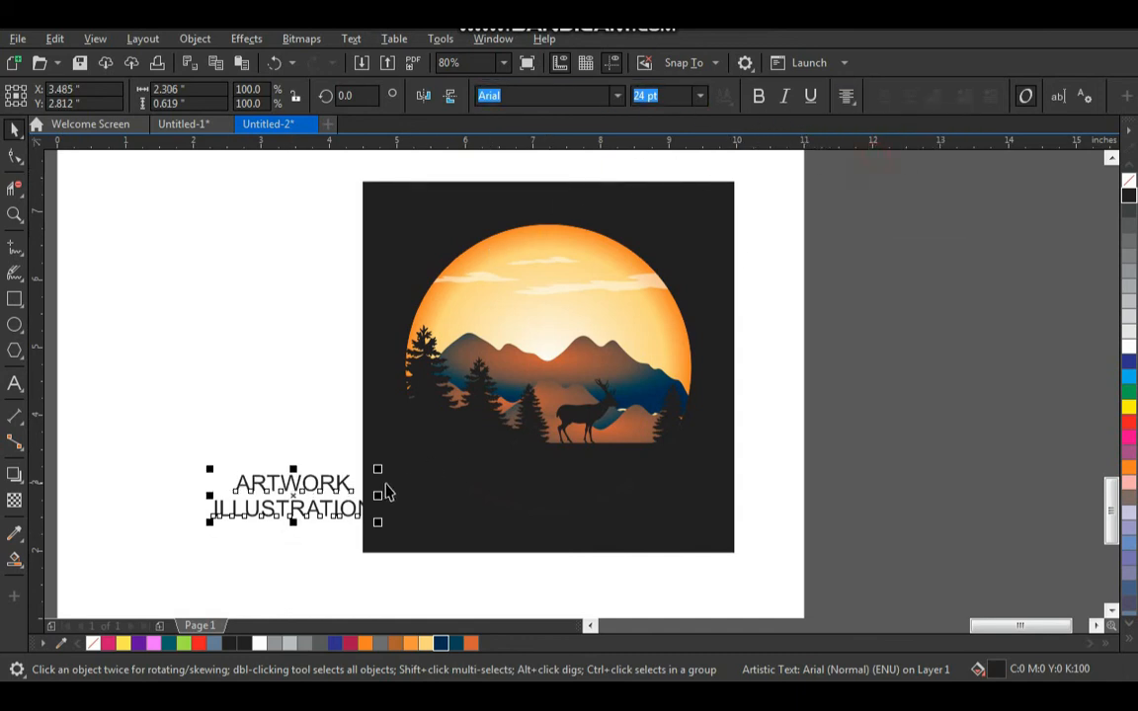
left_click_drag(338, 481, 579, 488)
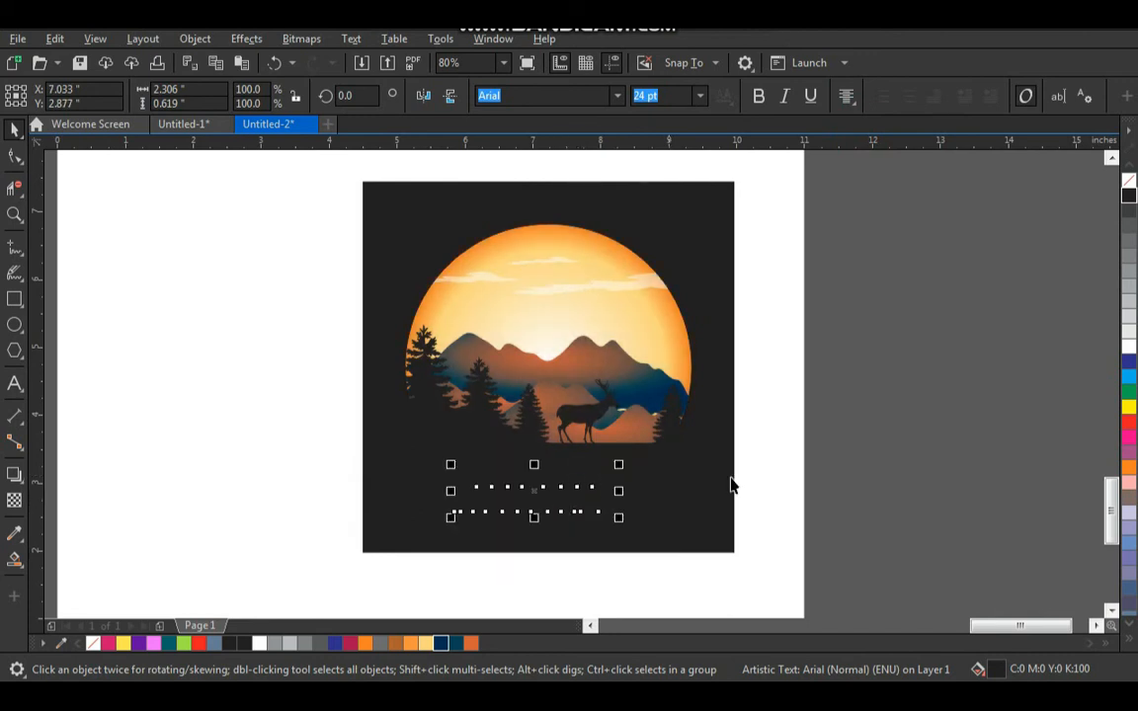
Step: Fill the two-line text with white and enlarge it to about 39 pt, about 3.76 in wide
left_click(1130, 349)
scroll(591, 496, "down", 2)
key("F2")
left_click_drag(462, 431, 704, 568)
left_click_drag(638, 408, 711, 436)
Step: Break the text apart into separate lines and enlarge the word ARTWORK about its centre
key("ctrl+k")
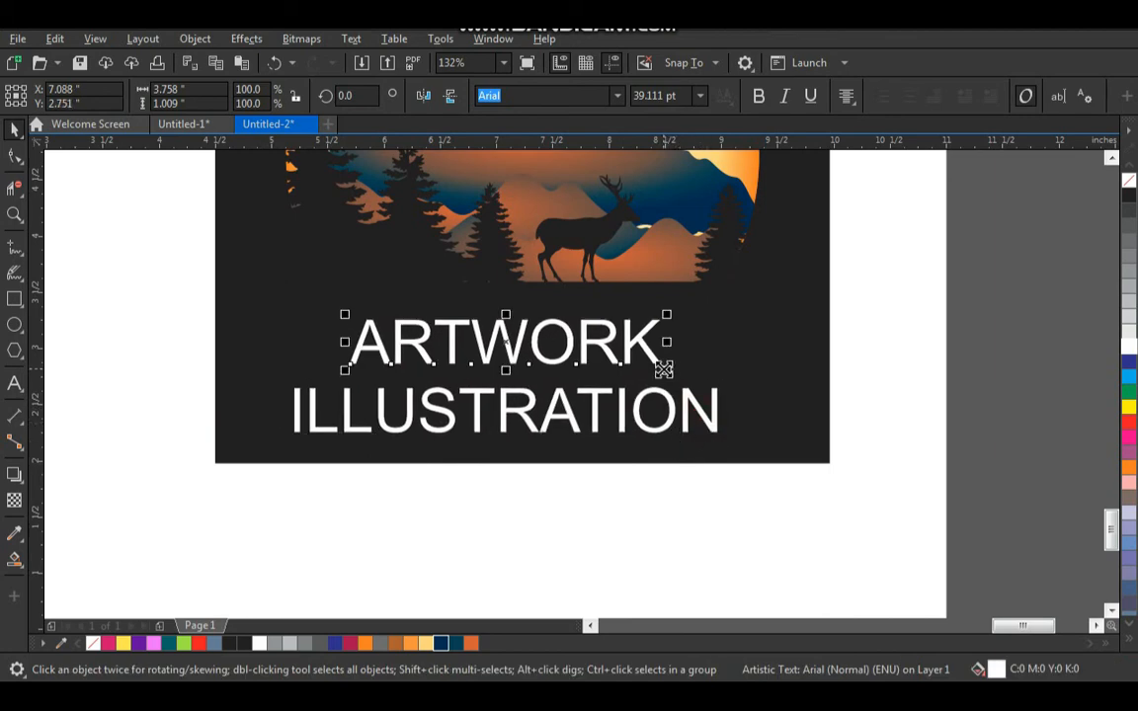
left_click_drag(662, 368, 718, 362)
left_click(777, 356)
left_click(732, 525)
Step: Shrink the word ILLUSTRATION to about 21 pt and move it down to leave a gap under ARTWORK
left_click(715, 422)
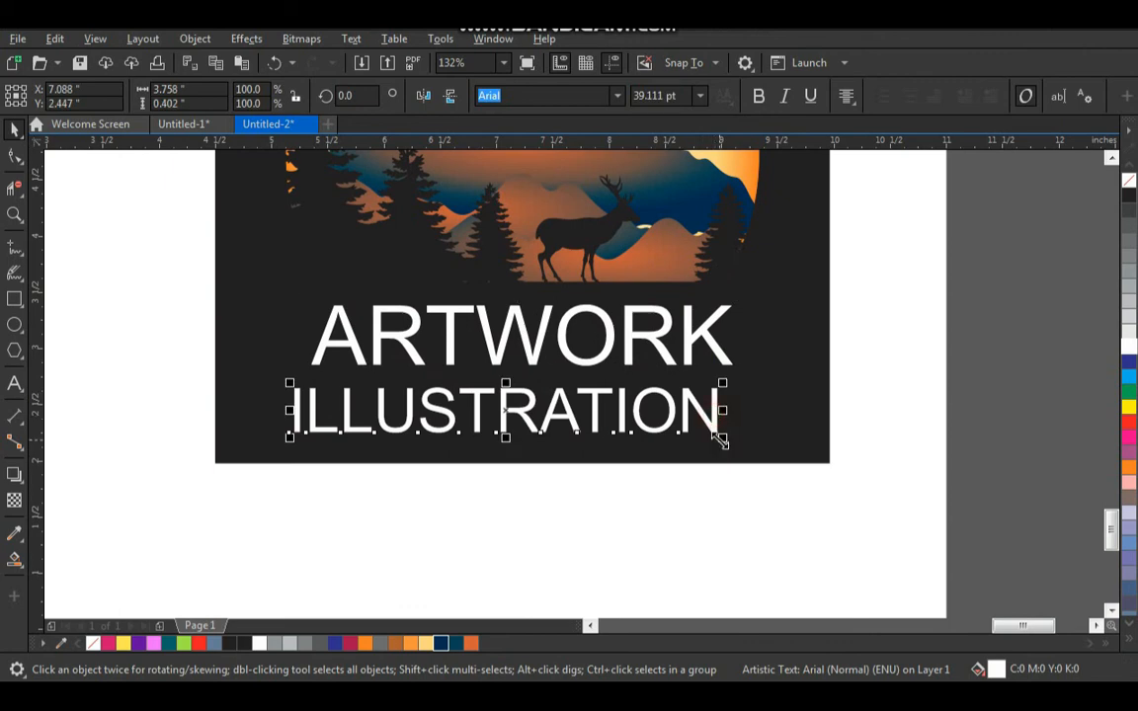
left_click_drag(725, 436, 524, 457)
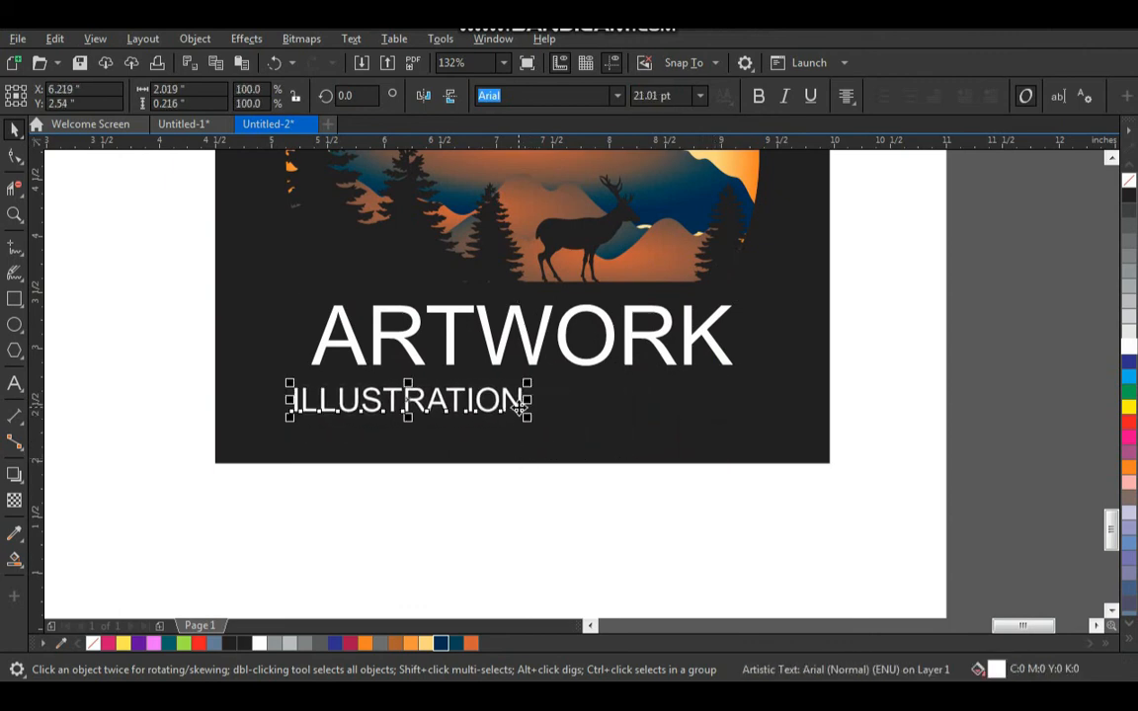
left_click_drag(521, 413, 521, 440)
left_click(602, 528)
Step: Draw a small square beside the artwork and rotate it 45 degrees into a diamond about 0.82 in across
left_click(14, 301)
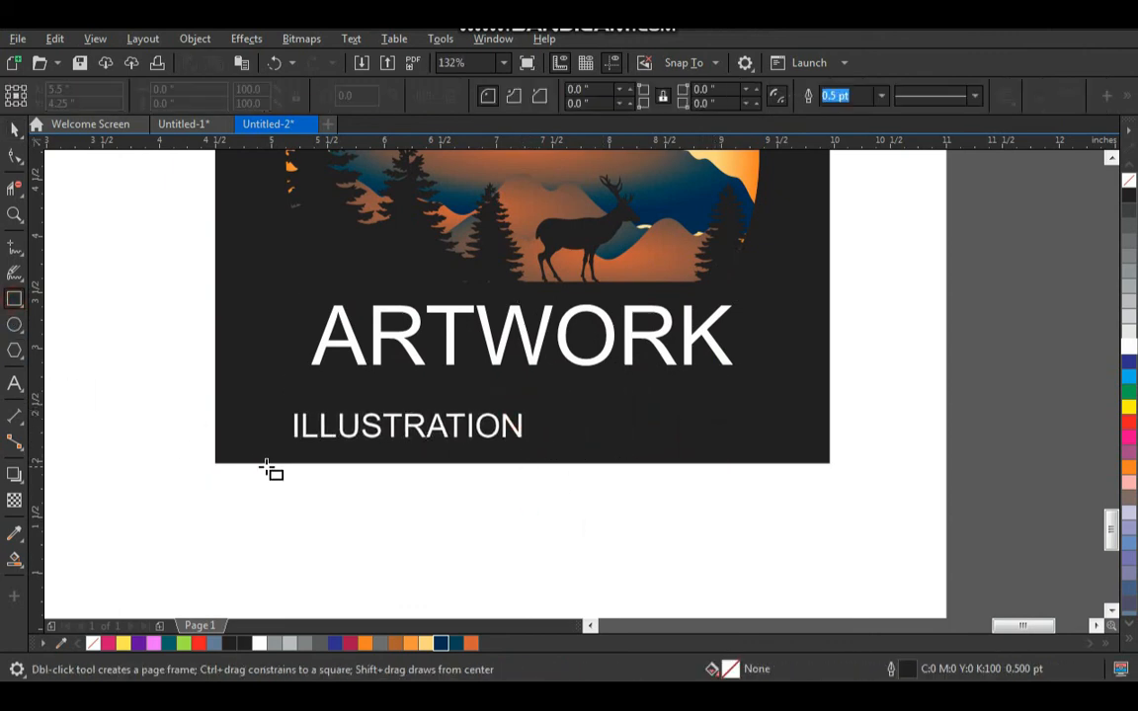
key("space")
mouse_move(141, 365)
left_mouse_down()
mouse_move(206, 428)
mouse_move(223, 396)
left_mouse_up()
left_click(193, 427)
left_click(179, 350)
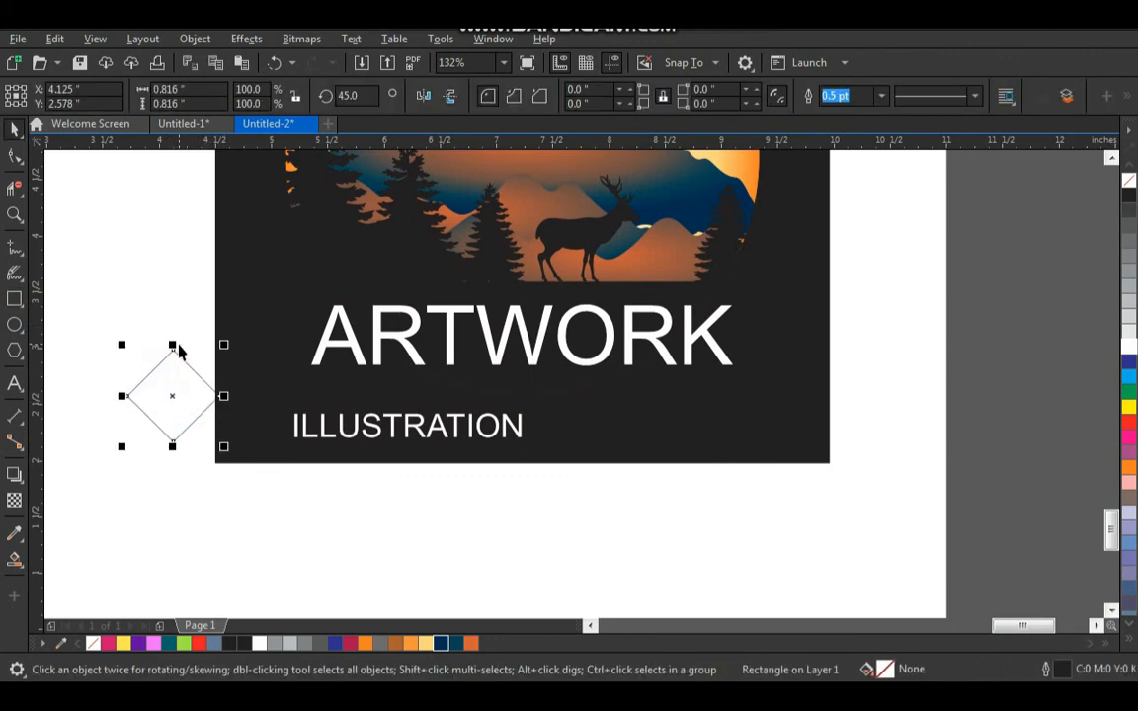
Step: Stretch the diamond into a thin divider about 3.92 in wide under ARTWORK, fill it orange and flatten it further
left_click_drag(173, 345, 750, 427)
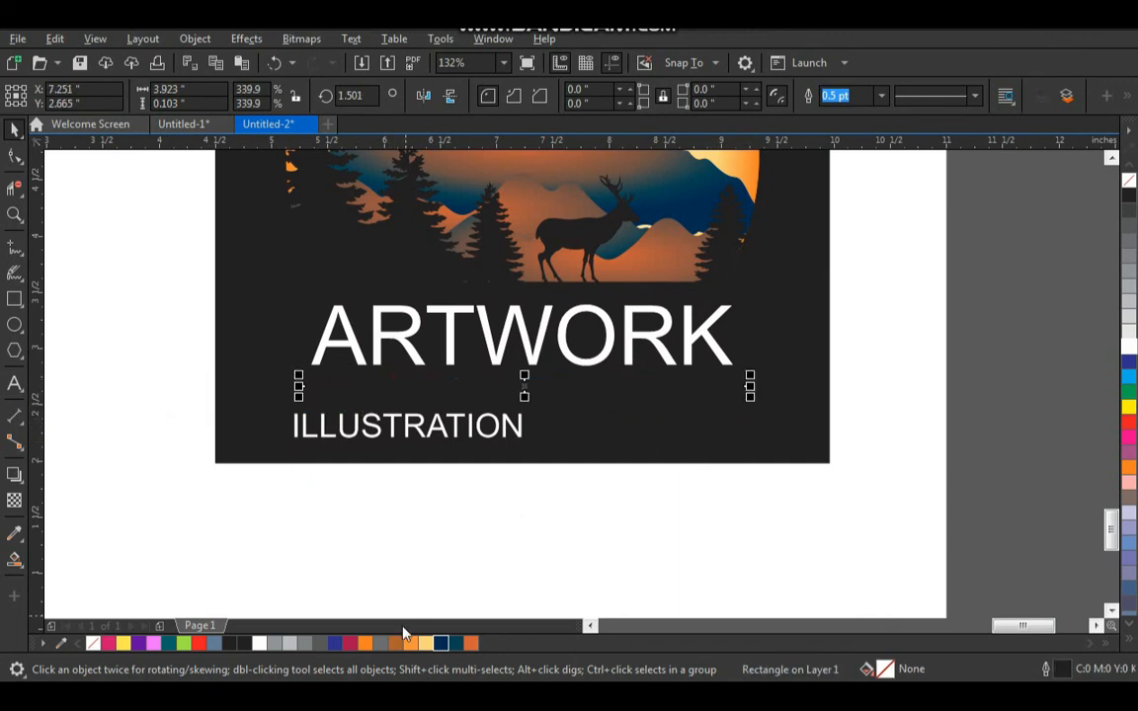
left_click(366, 645)
key("F2")
left_click_drag(460, 309, 580, 455)
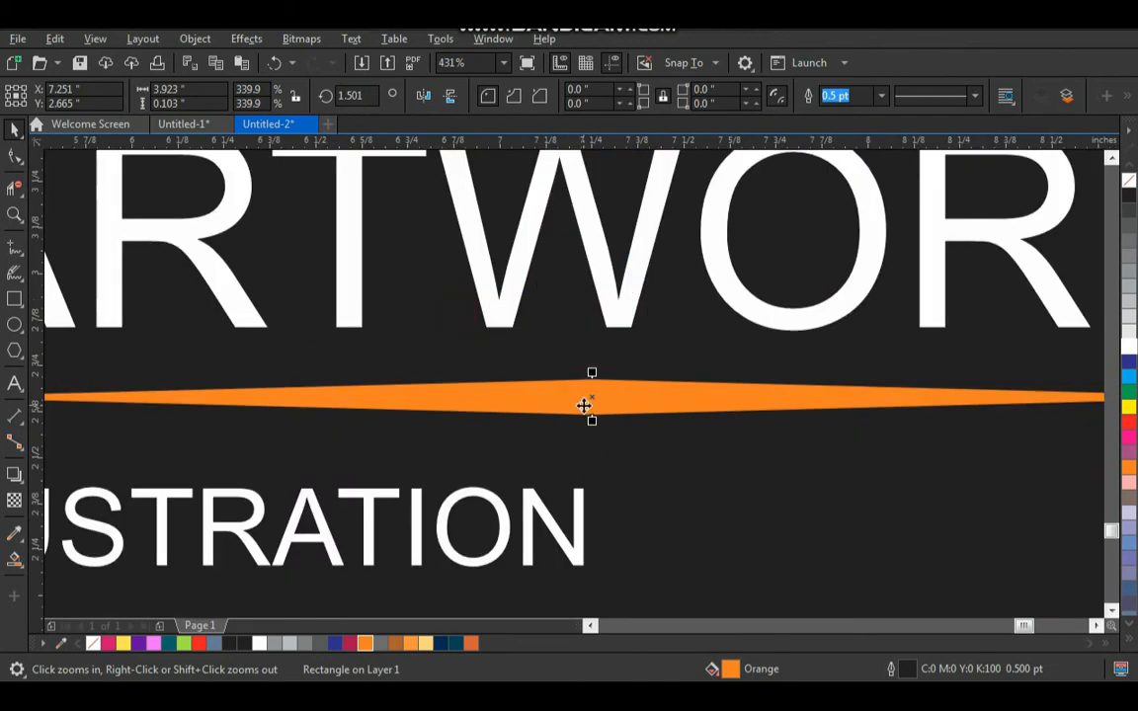
left_click_drag(584, 405, 593, 382)
Step: Widen the letter spacing of ILLUSTRATION under the orange divider and centre it horizontally with ARTWORK
left_click_drag(532, 553, 1014, 528)
key("F10")
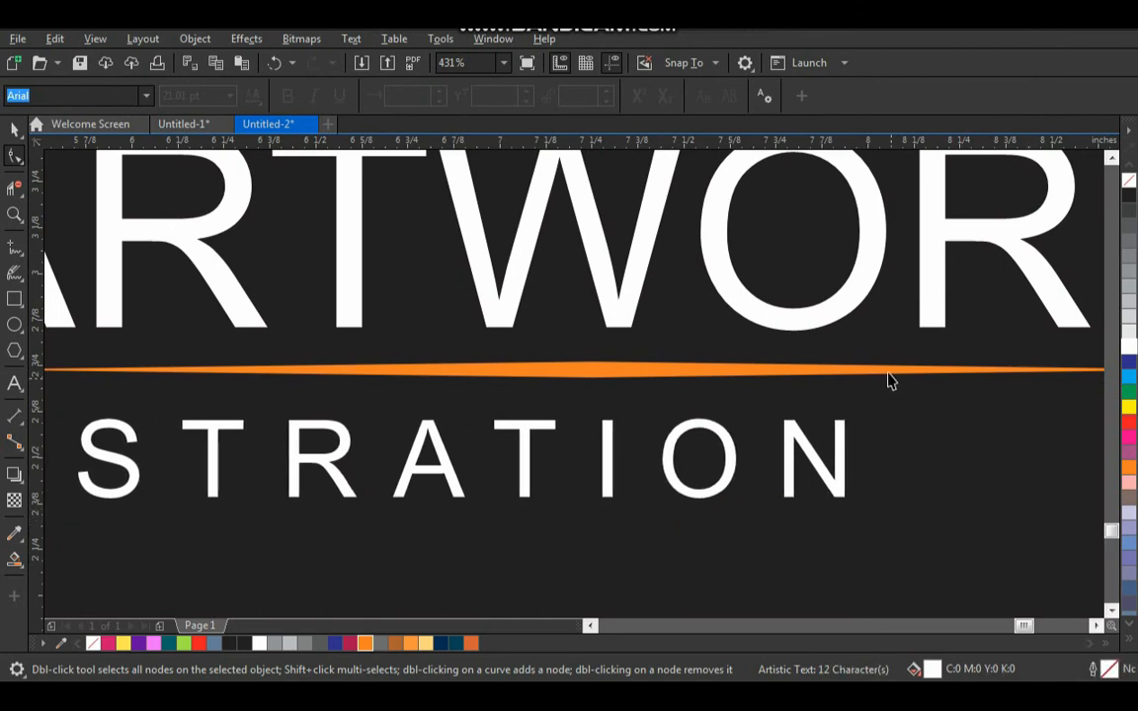
key("space")
left_click(855, 300, "shift")
key("c")
scroll(522, 480, "down", 2)
left_click(623, 578)
scroll(445, 507, "down", 1)
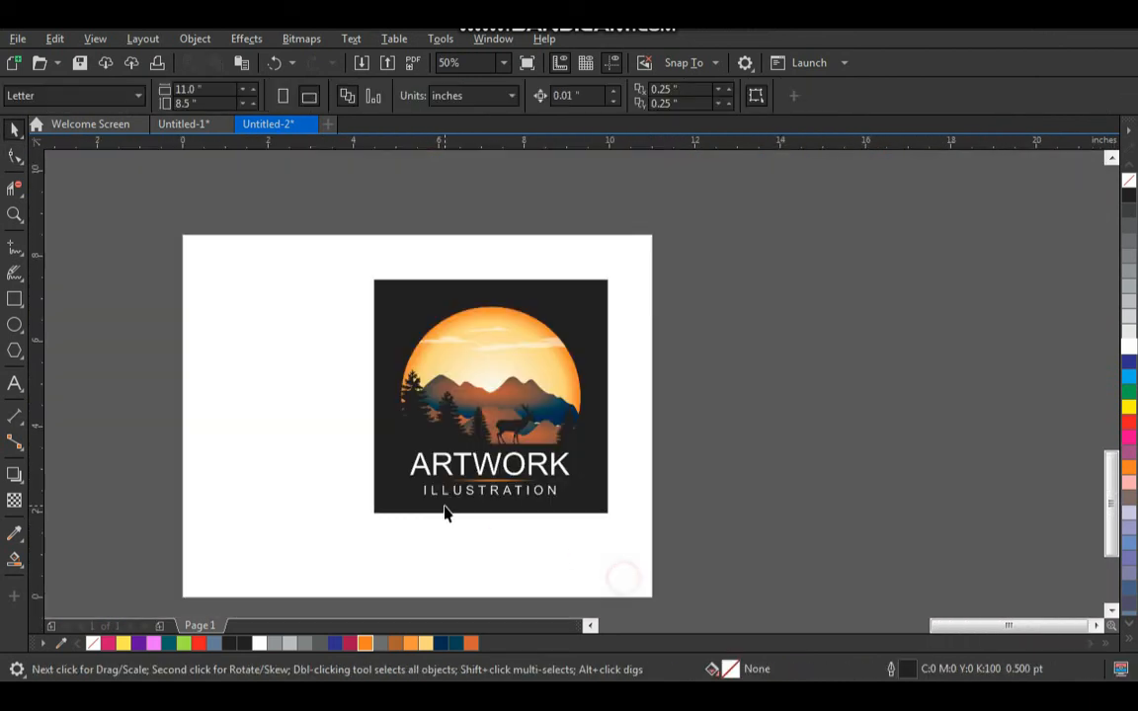
Step: Select both words and the orange divider and scale them down together within the dark square
key("z")
left_click_drag(297, 213, 703, 544)
left_click_drag(777, 199, 336, 558)
left_click_drag(405, 568, 668, 441)
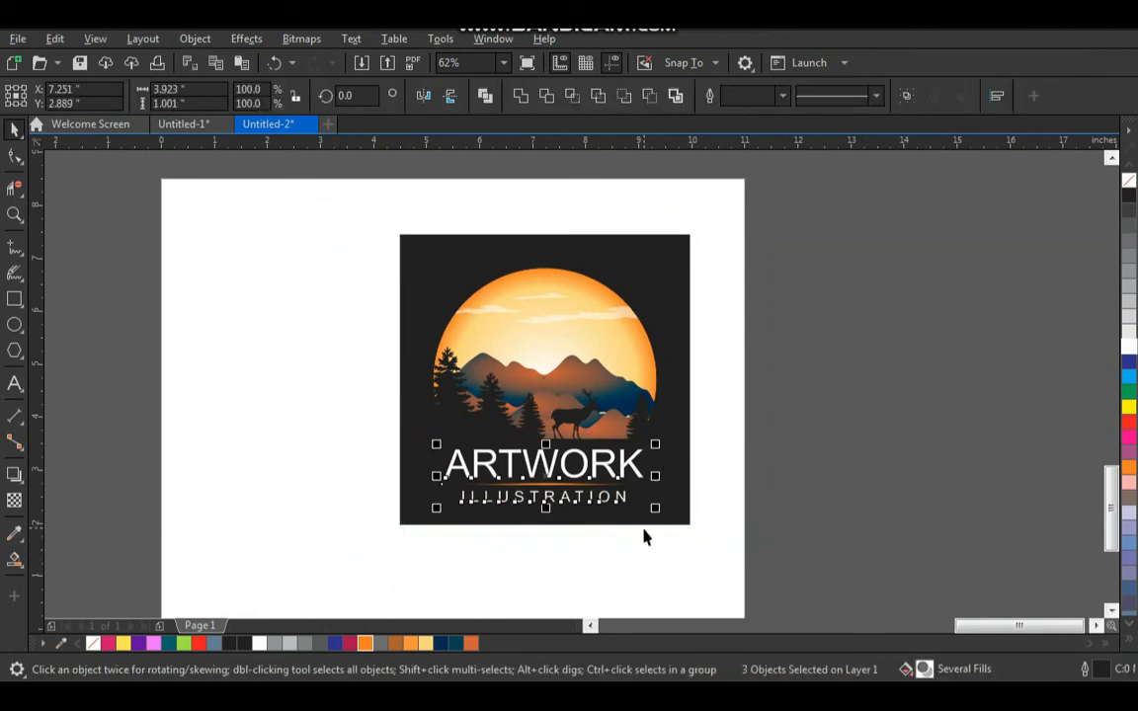
left_click_drag(659, 513, 638, 515)
left_click(649, 560)
Step: Select the whole artwork, centre it on the page and group its seven objects
left_click_drag(764, 200, 348, 534)
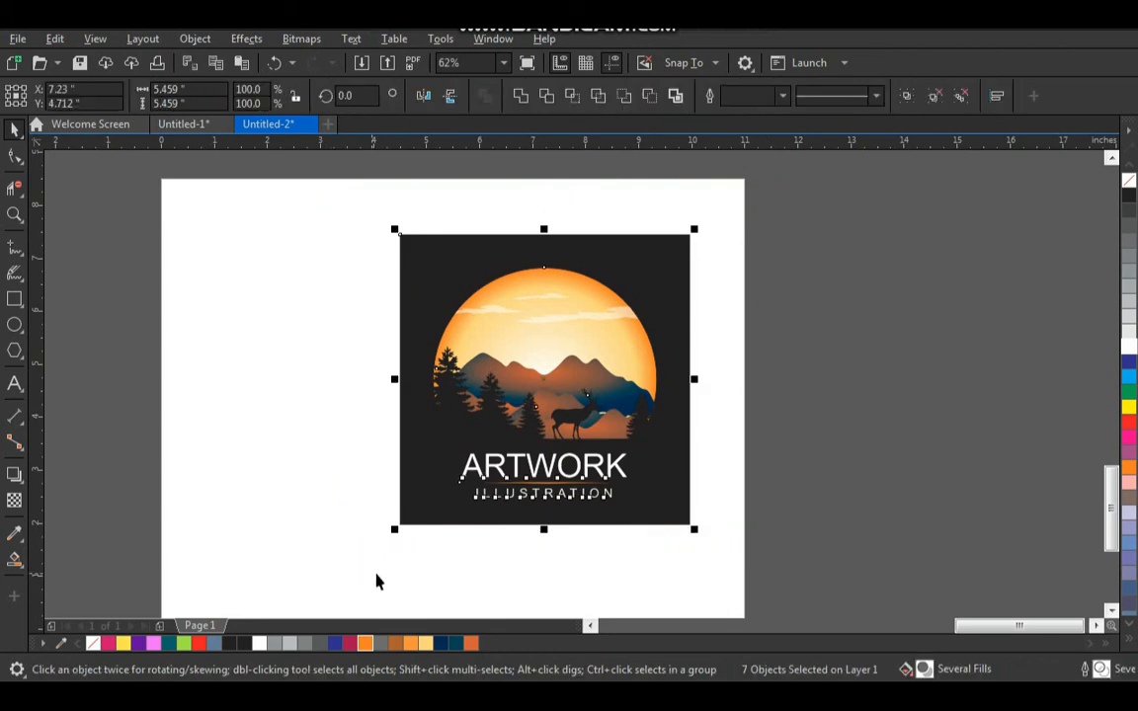
key("p")
left_click(724, 325)
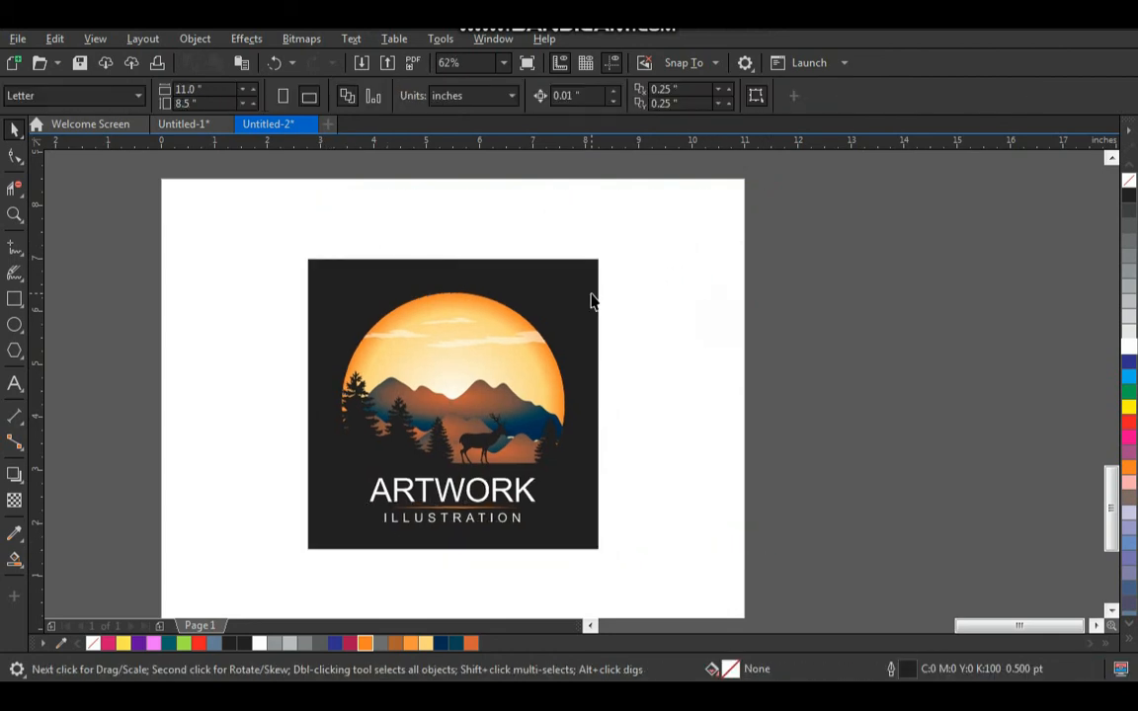
Step: Enlarge the grouped artwork about its centre to about 6.7 in square
left_click(592, 297)
left_click_drag(604, 252, 635, 225)
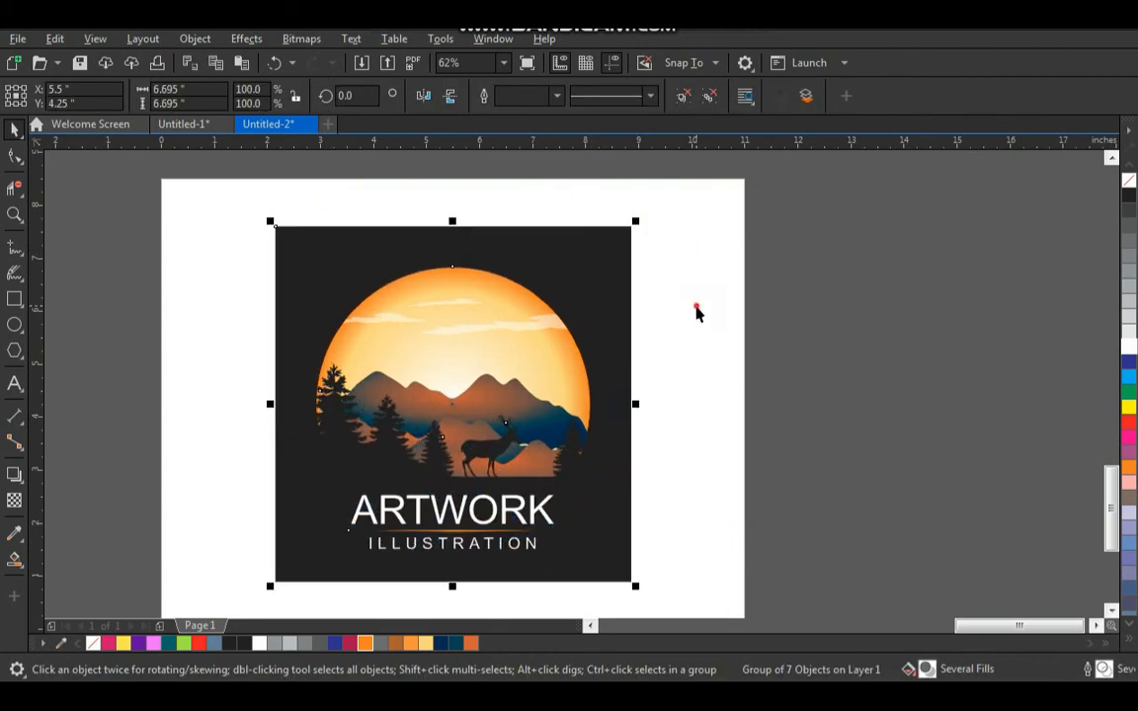
left_click(696, 312)
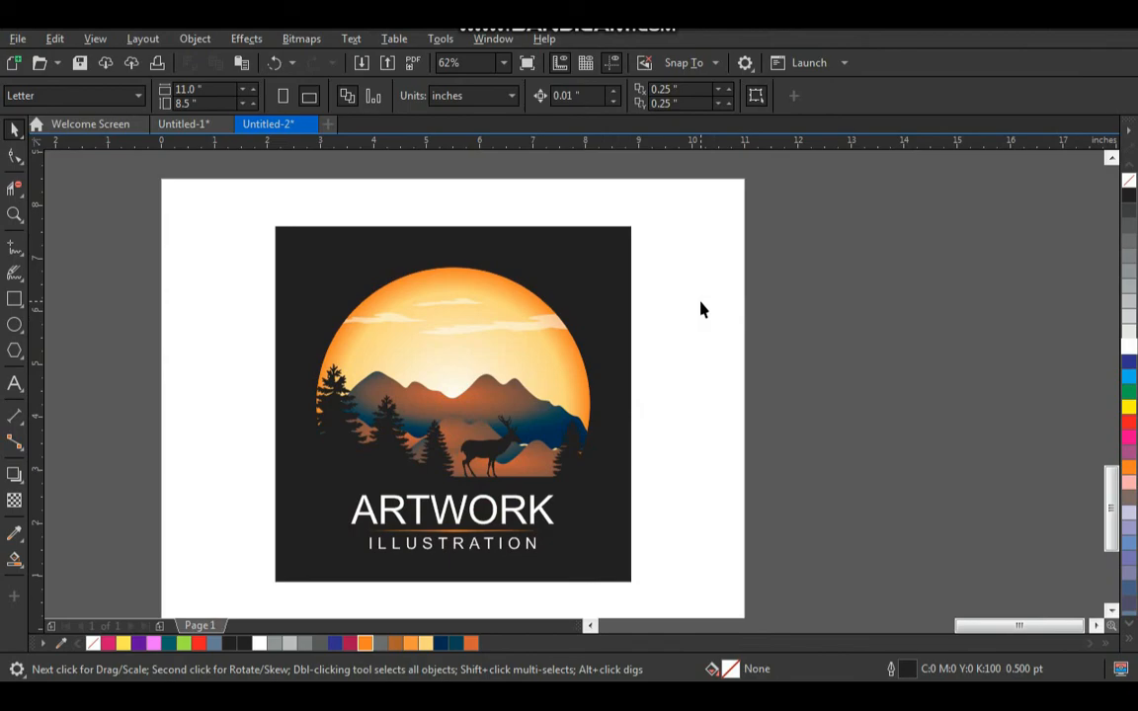